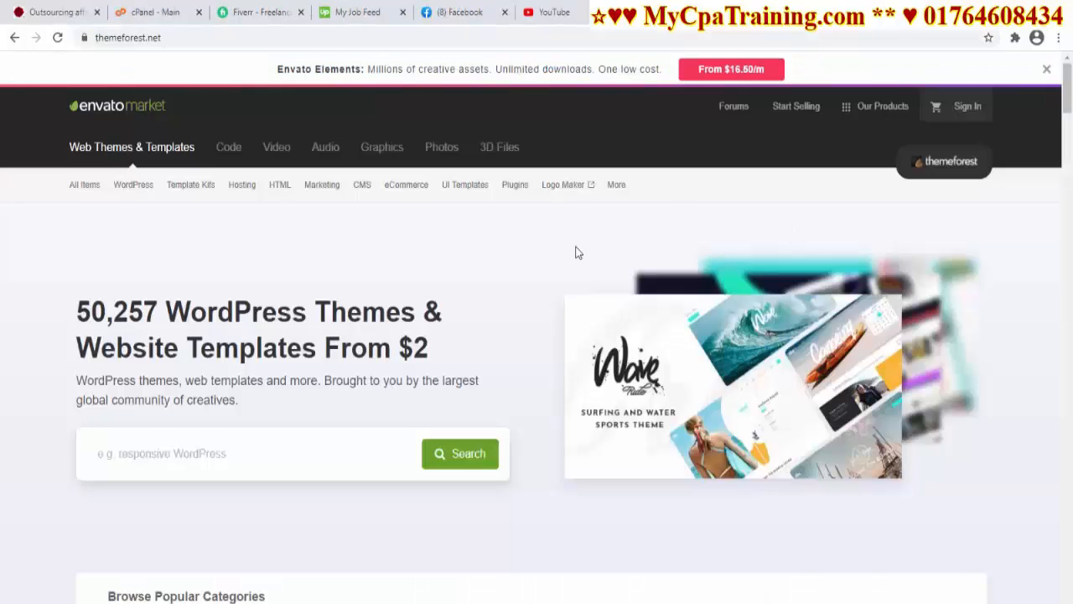
Step: Look over the ThemeForest home page and the mycpatraining.com website with its cPanel
scroll(611, 410, down, 8)
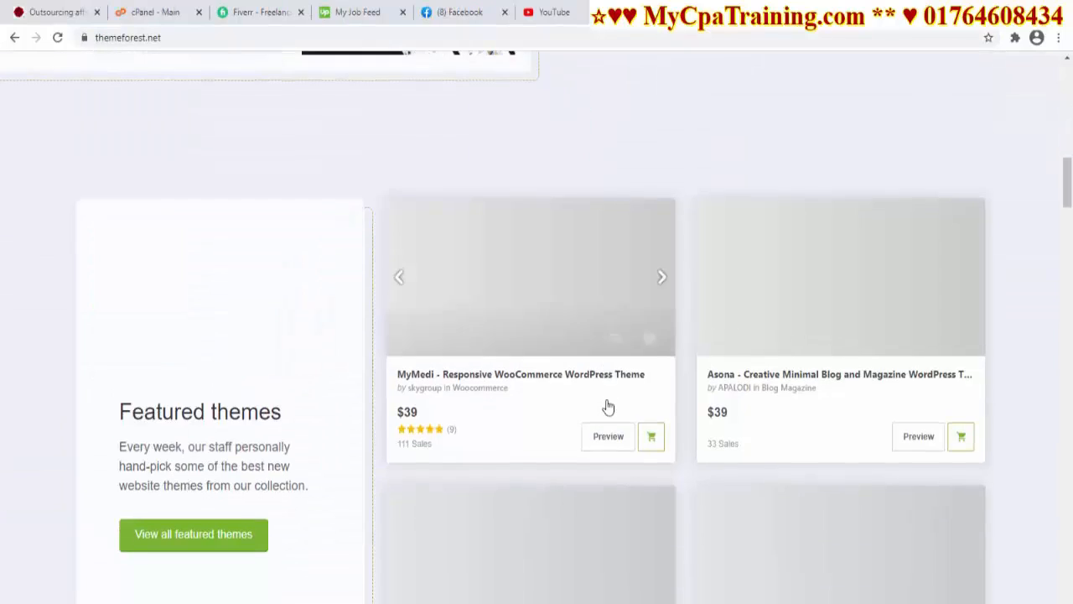
scroll(608, 406, up, 10)
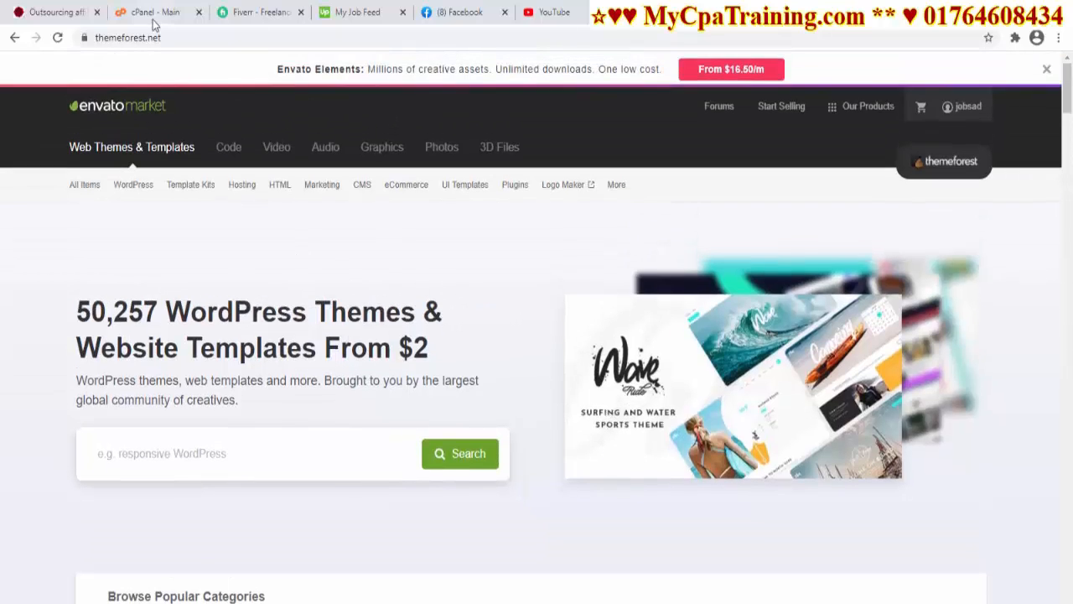
click(57, 15)
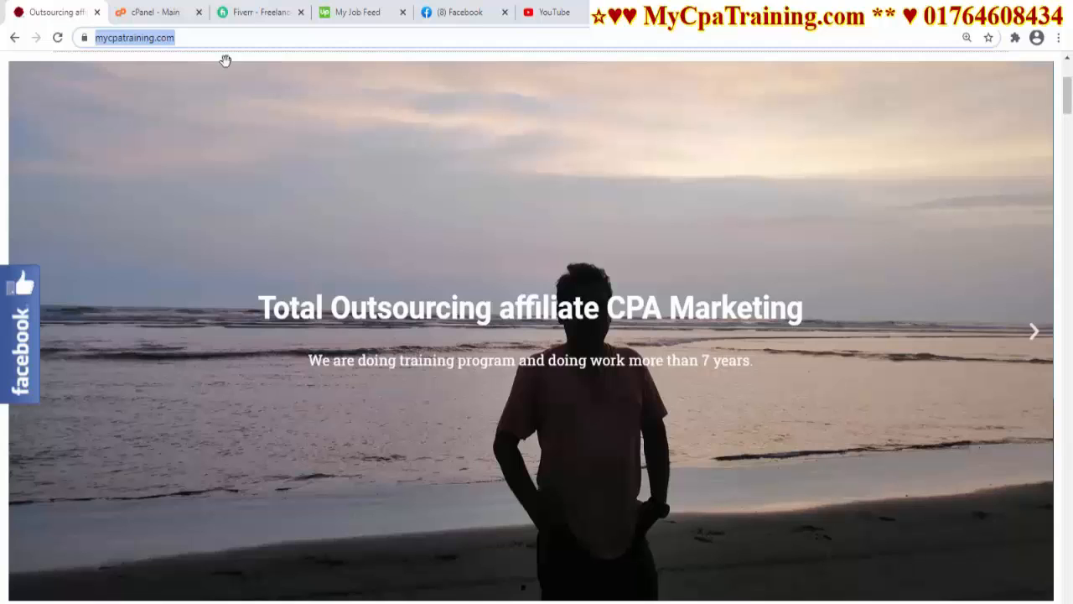
click(165, 13)
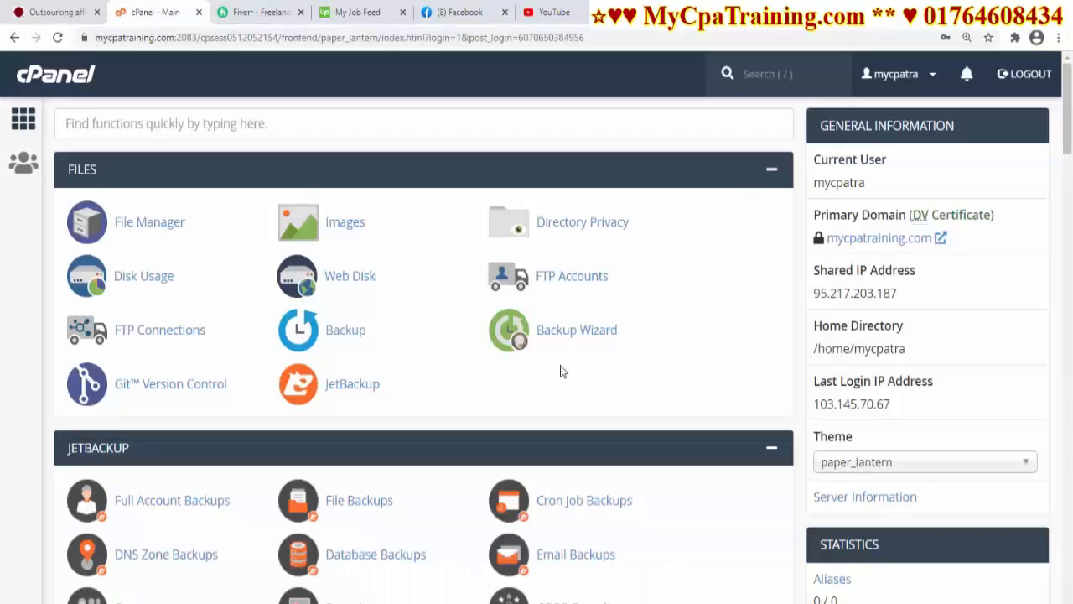
key(ctrl+shift+Tab)
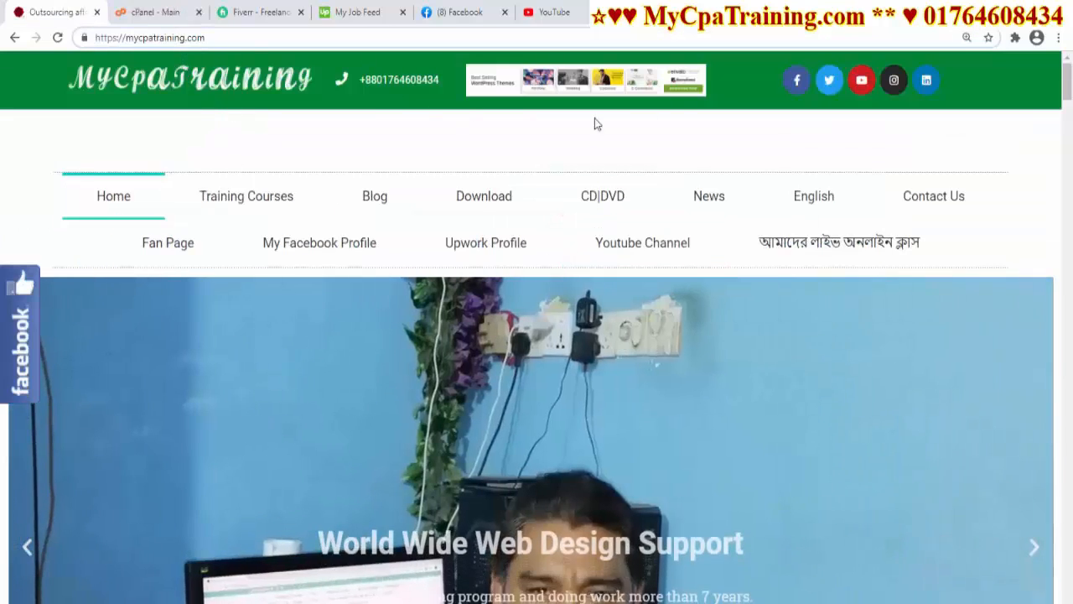
scroll(707, 377, down, 6)
scroll(707, 371, up, 7)
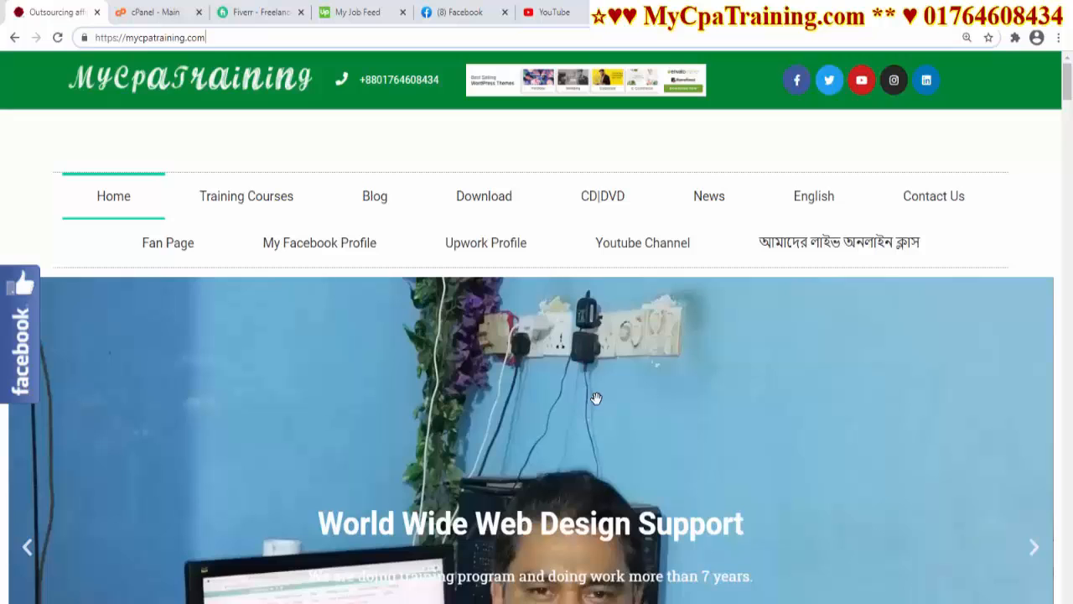
scroll(596, 397, down, 3)
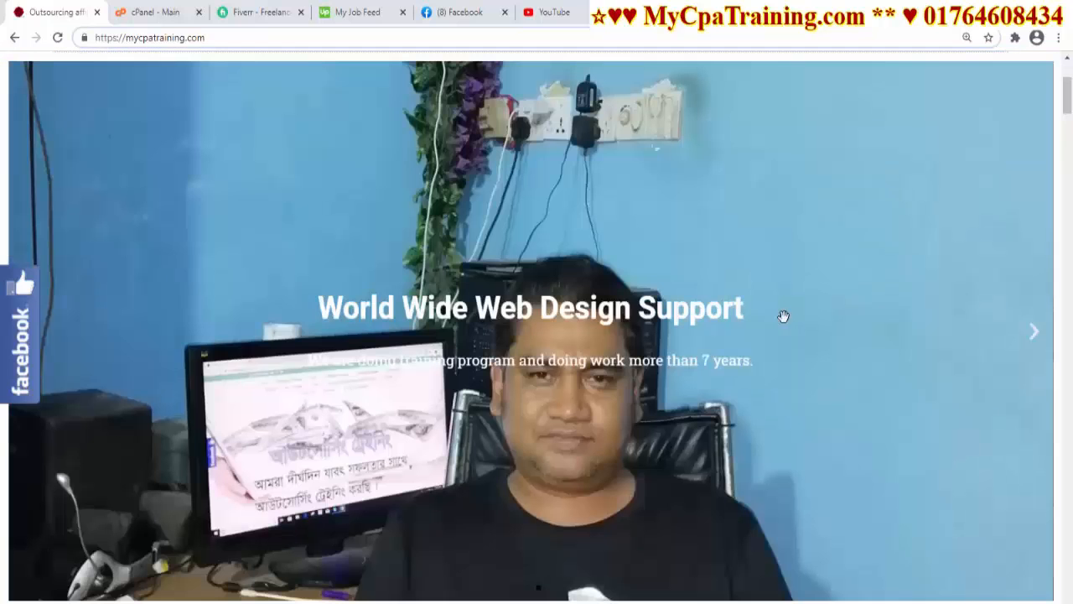
click(612, 343)
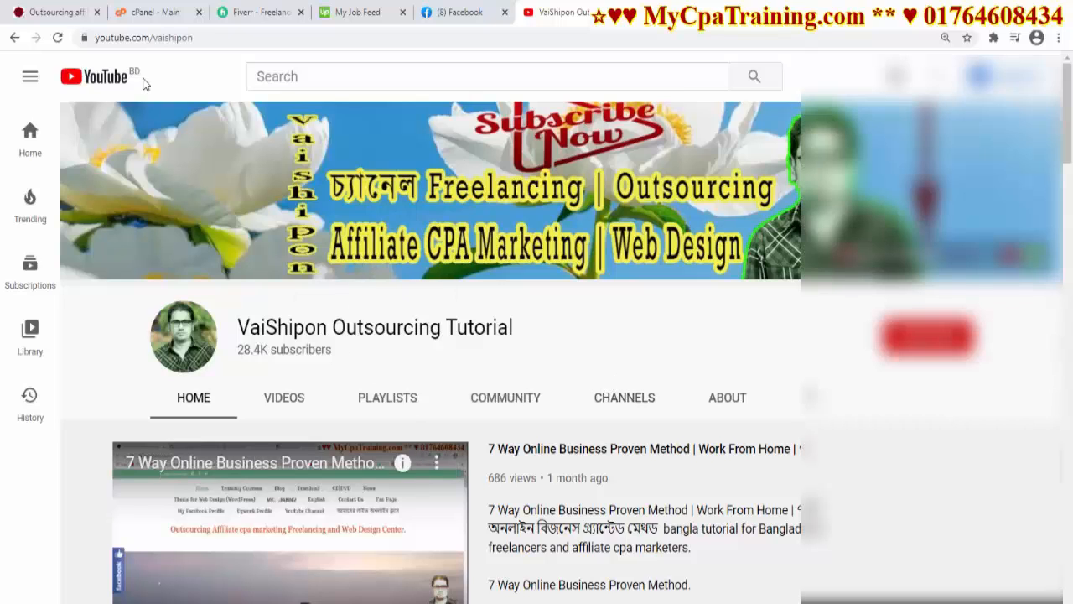
click(157, 12)
scroll(540, 285, down, 3)
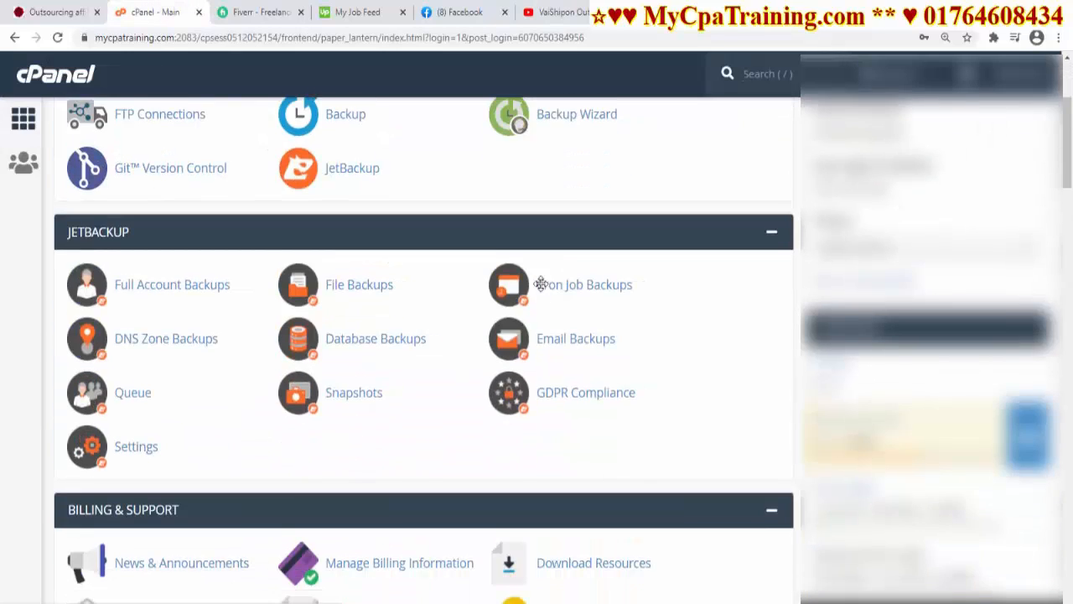
scroll(541, 285, up, 3)
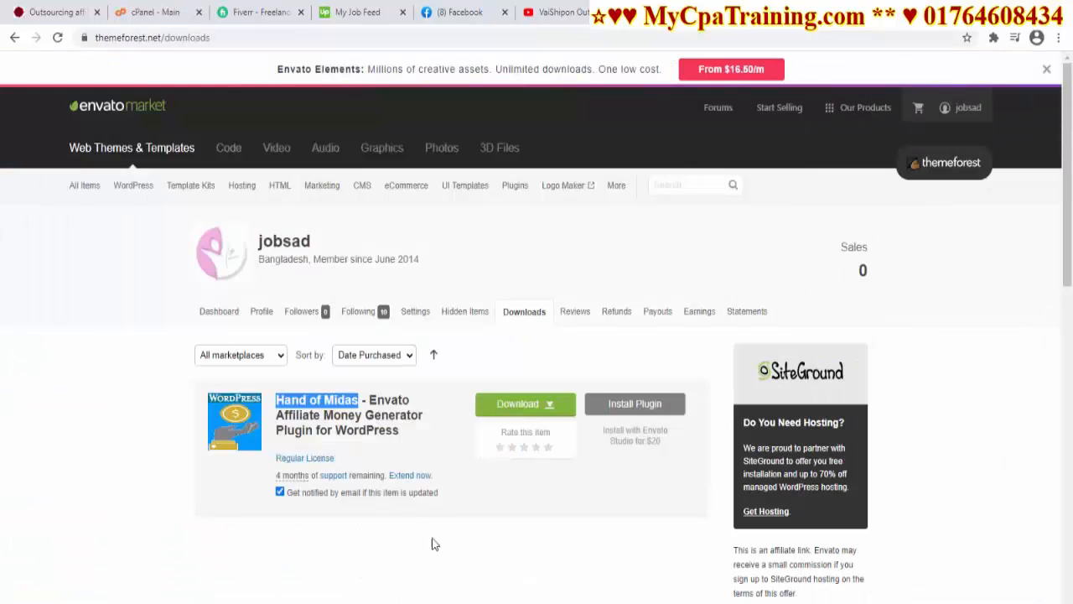
Step: Open the Become an affiliate page from the footer of the ThemeForest home page
click(434, 547)
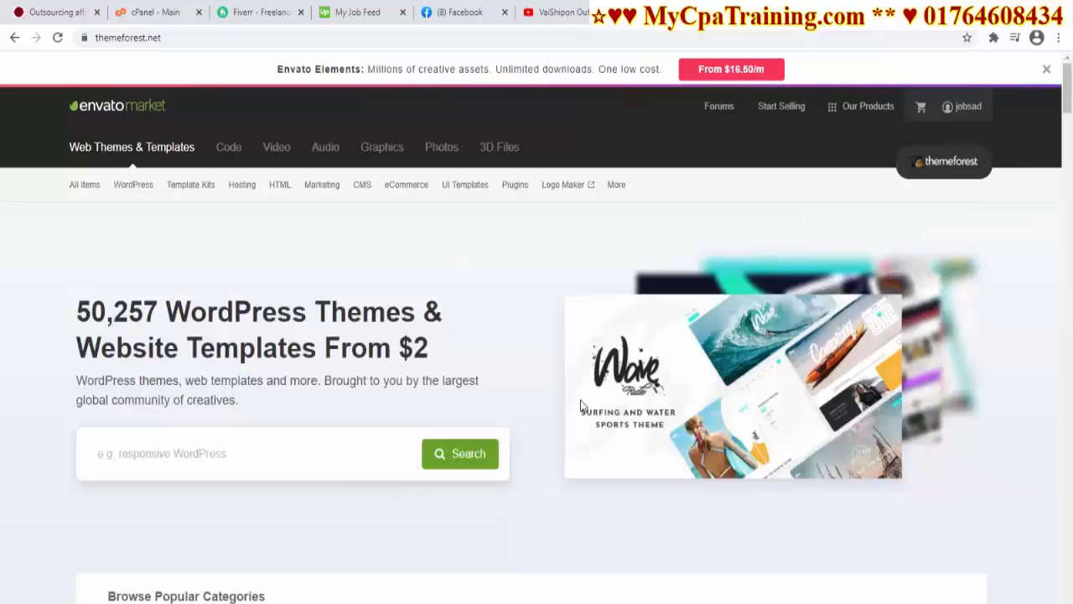
scroll(378, 345, down, 8)
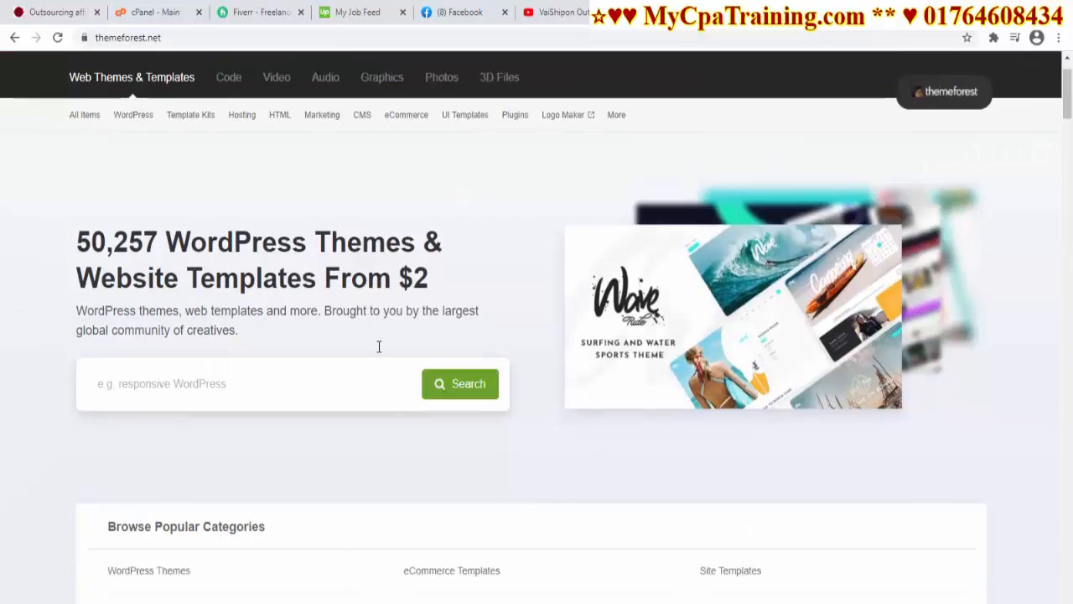
scroll(468, 353, up, 8)
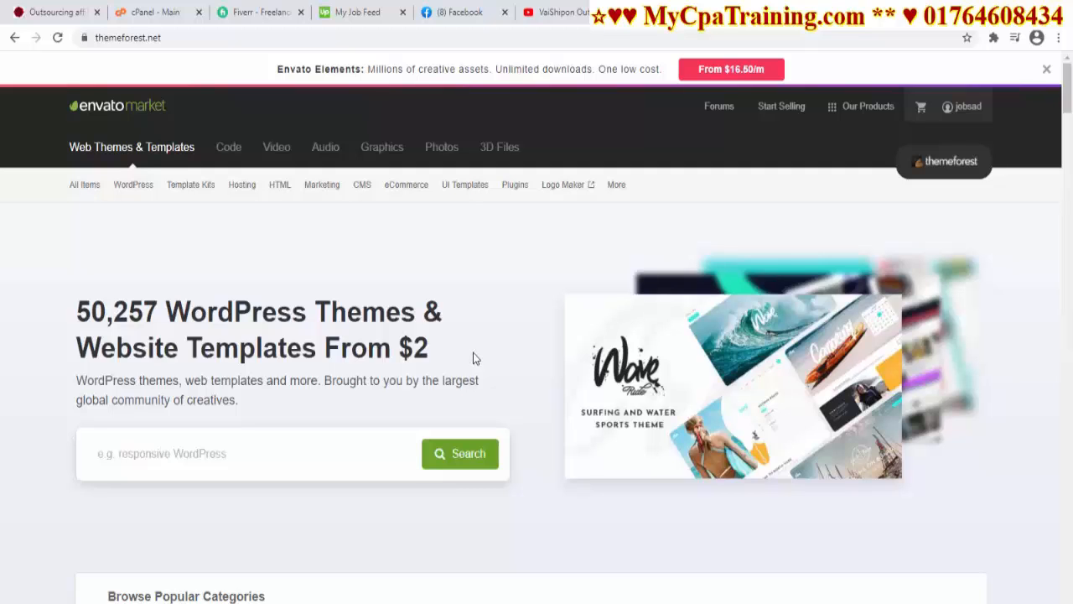
drag(1066, 99, 1067, 587)
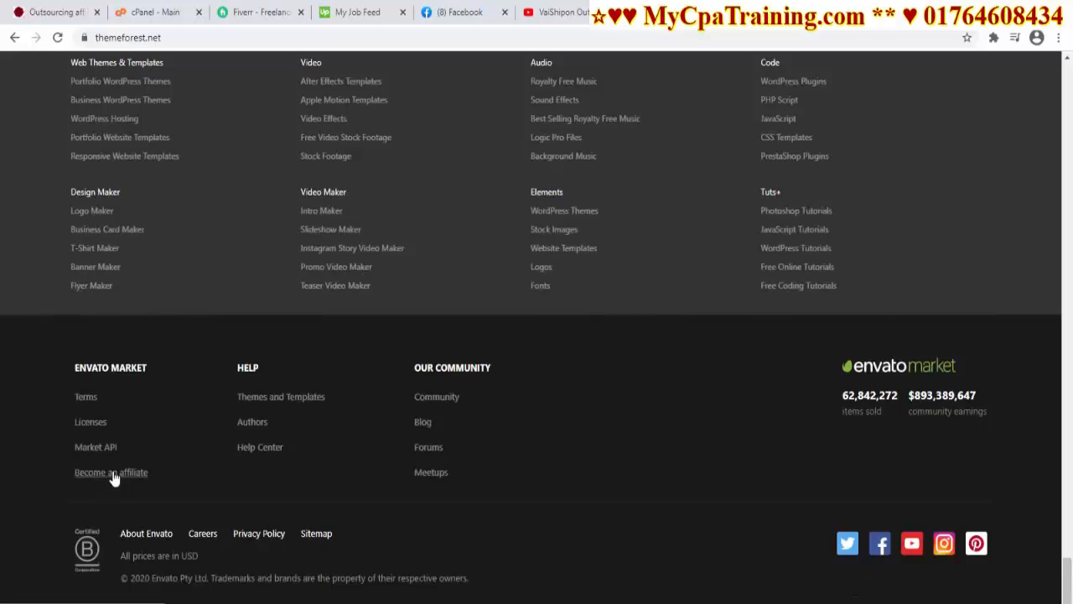
click(113, 473)
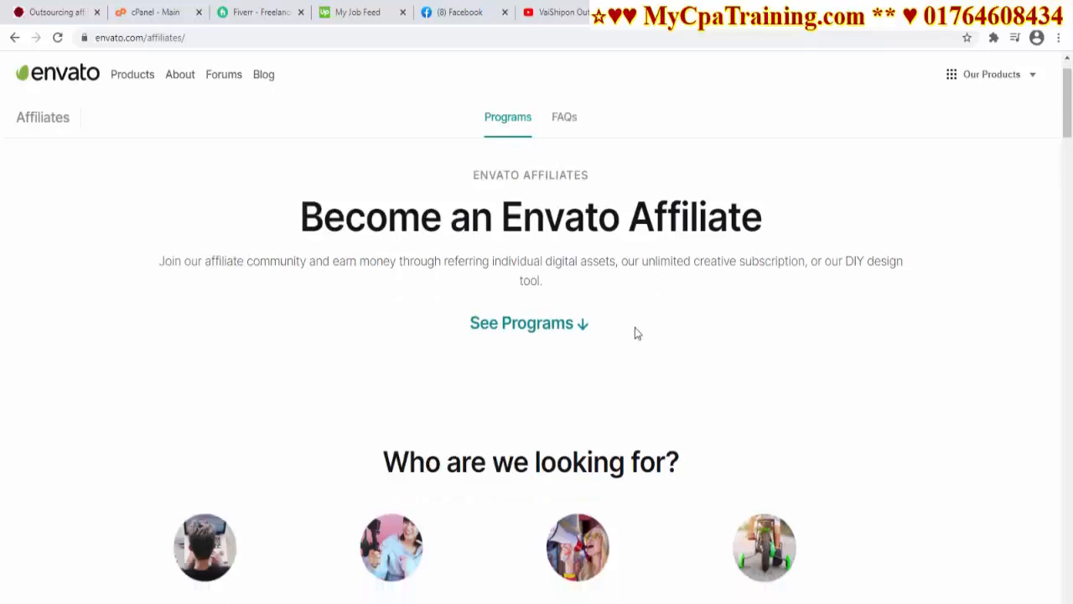
Step: Review the Envato affiliate programs and compare the commission, product, audience and payout terms of Elements, Placeit and Market
scroll(634, 333, down, 3)
scroll(635, 332, down, 3)
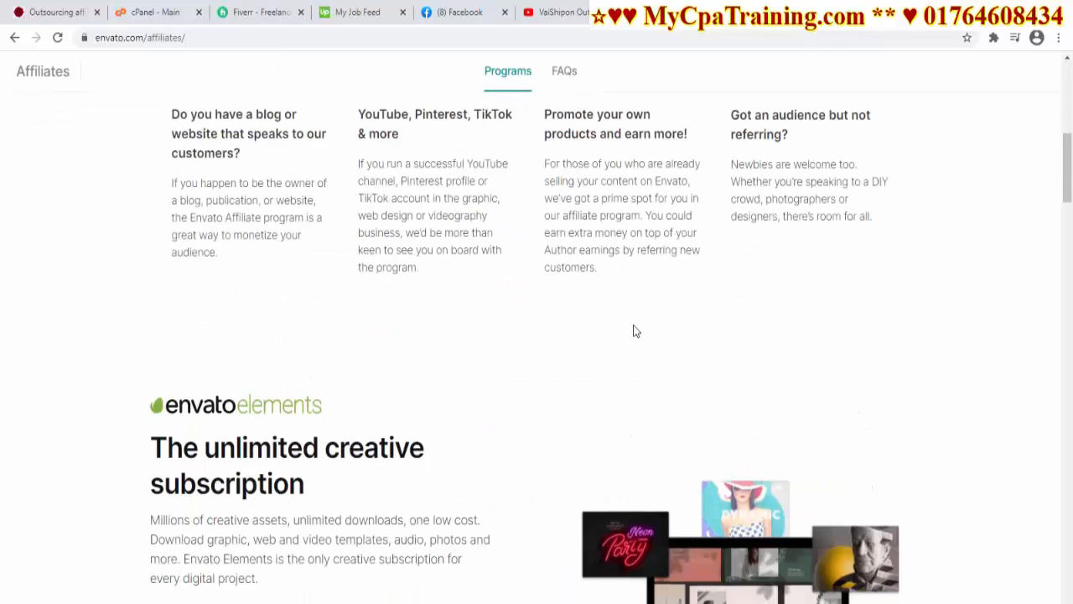
scroll(635, 331, down, 6)
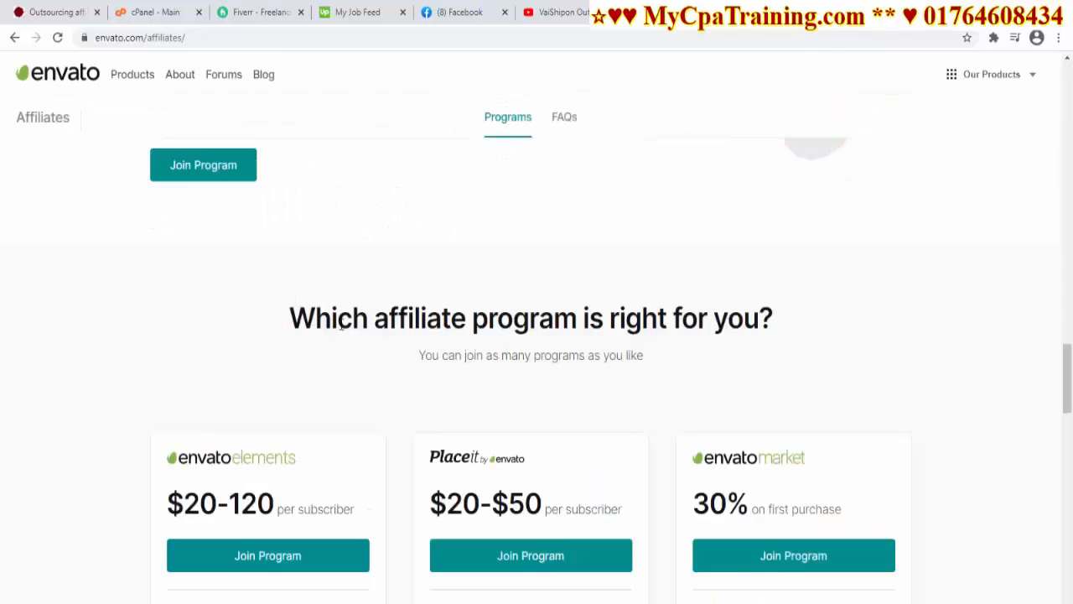
drag(341, 327, 818, 320)
scroll(846, 406, down, 3)
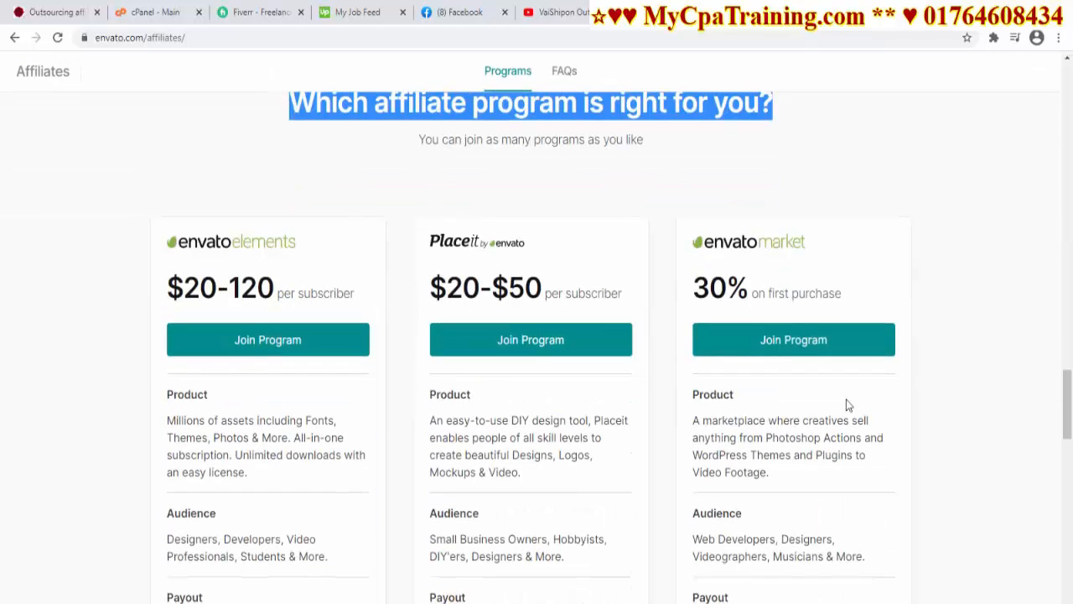
scroll(845, 407, down, 3)
scroll(845, 407, up, 2)
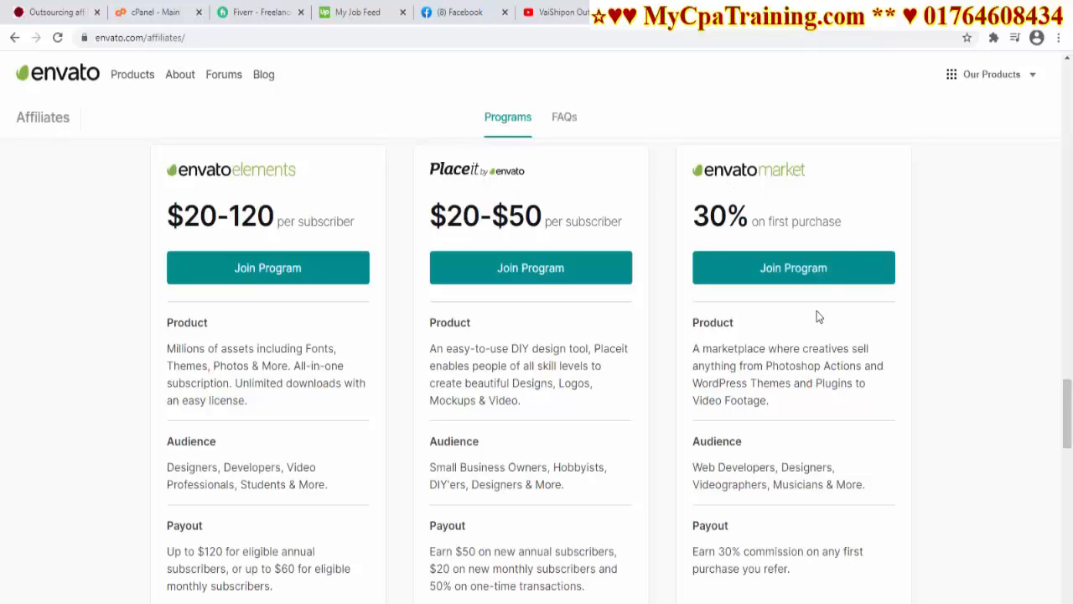
scroll(472, 350, down, 2)
scroll(472, 352, up, 3)
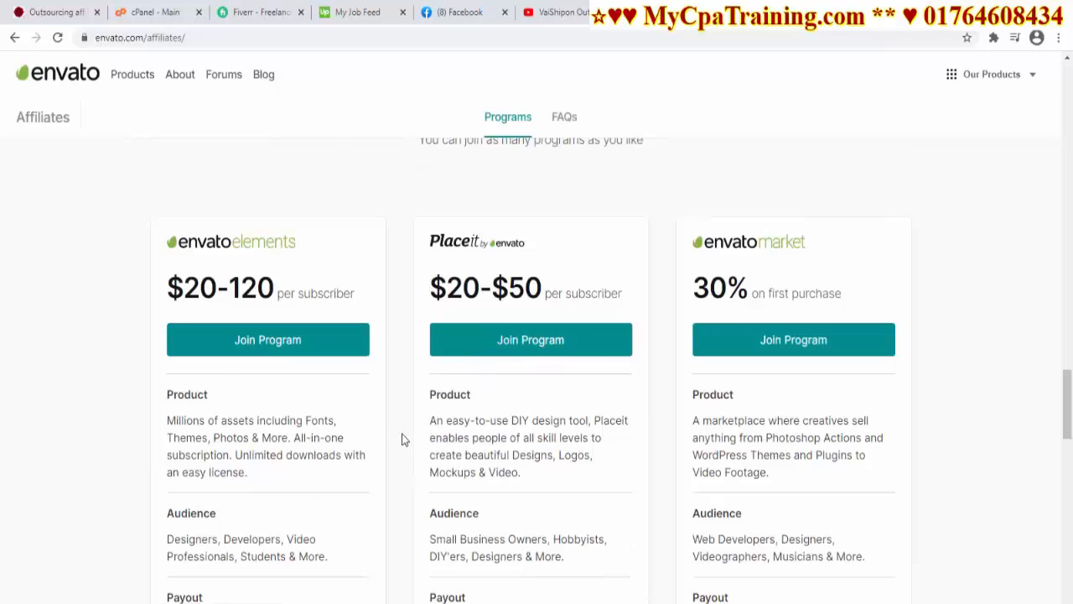
Step: View the Envato Elements affiliate sign-up form and its impact.com address, close it and return to the cPanel tab
click(254, 343)
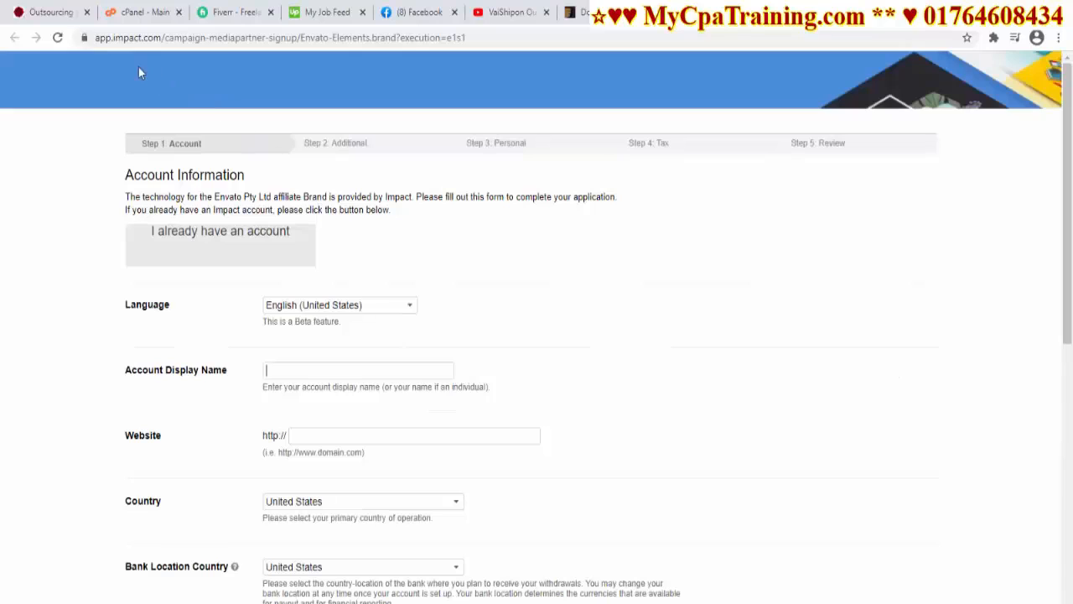
drag(112, 37, 162, 37)
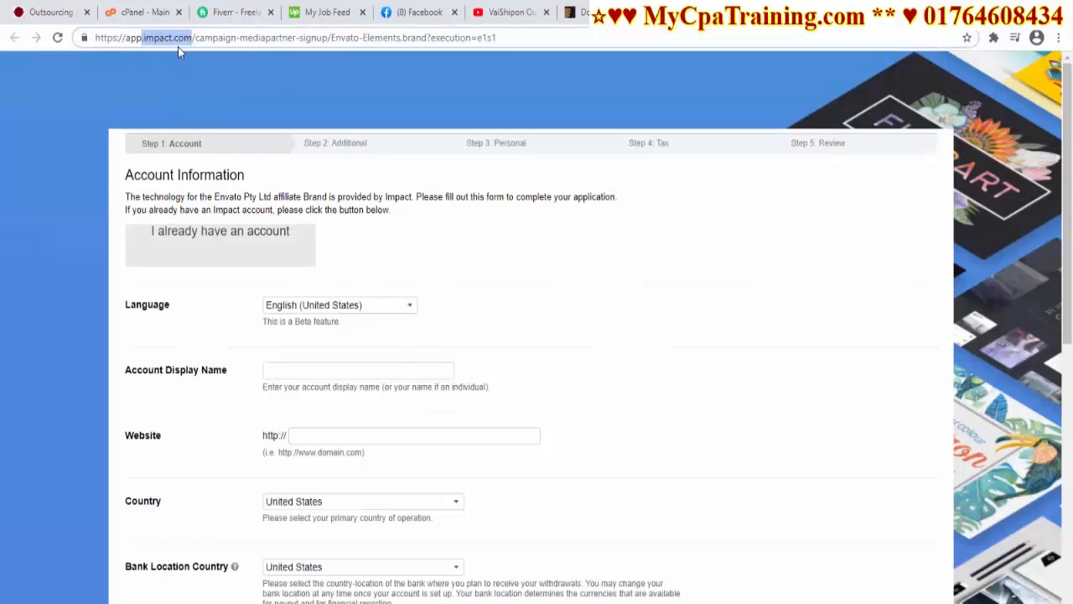
key(ctrl+w)
scroll(343, 206, up, 10)
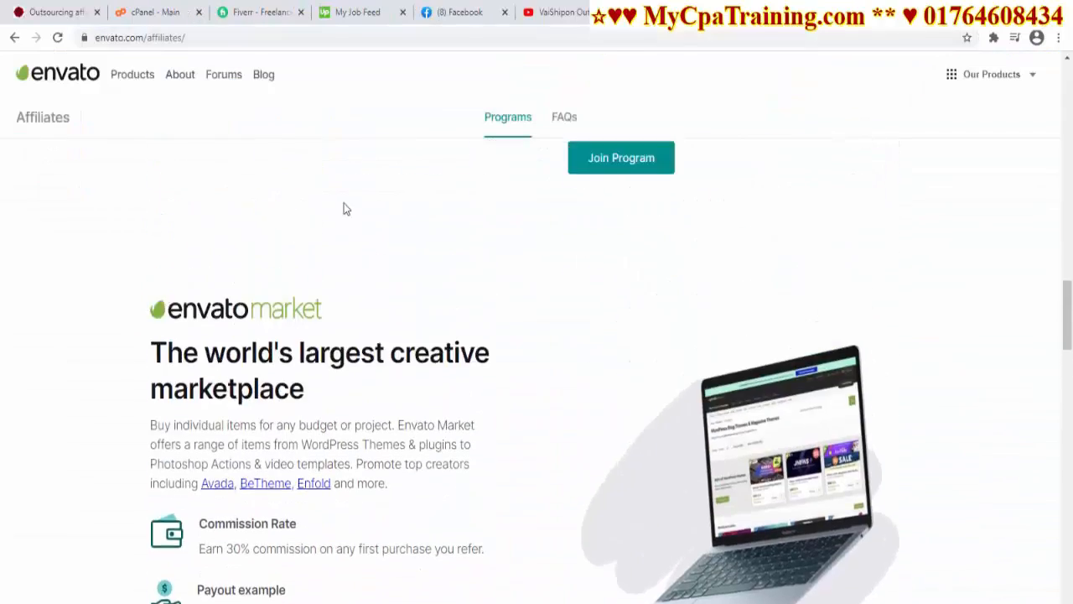
scroll(342, 212, up, 10)
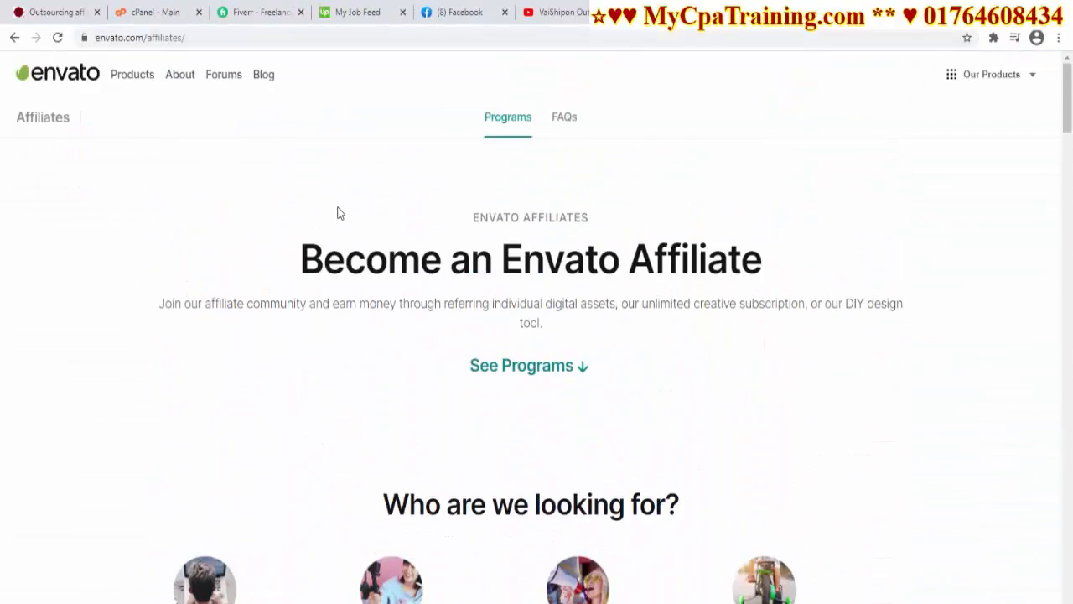
click(151, 10)
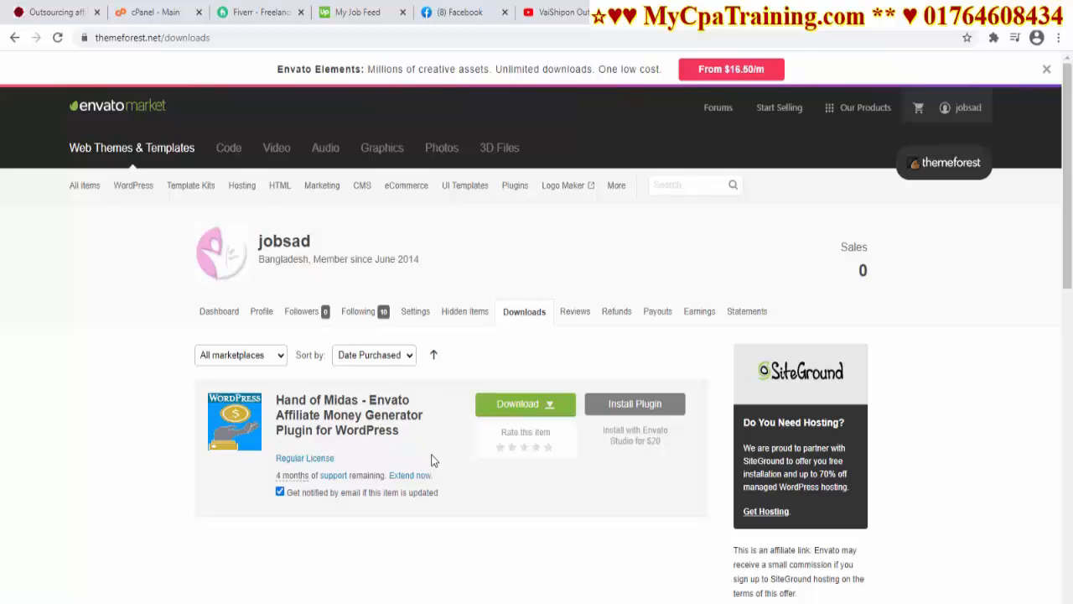
Step: Enlarge the browser zoom on the themeforwebdesign.com WordPress dashboard
click(156, 12)
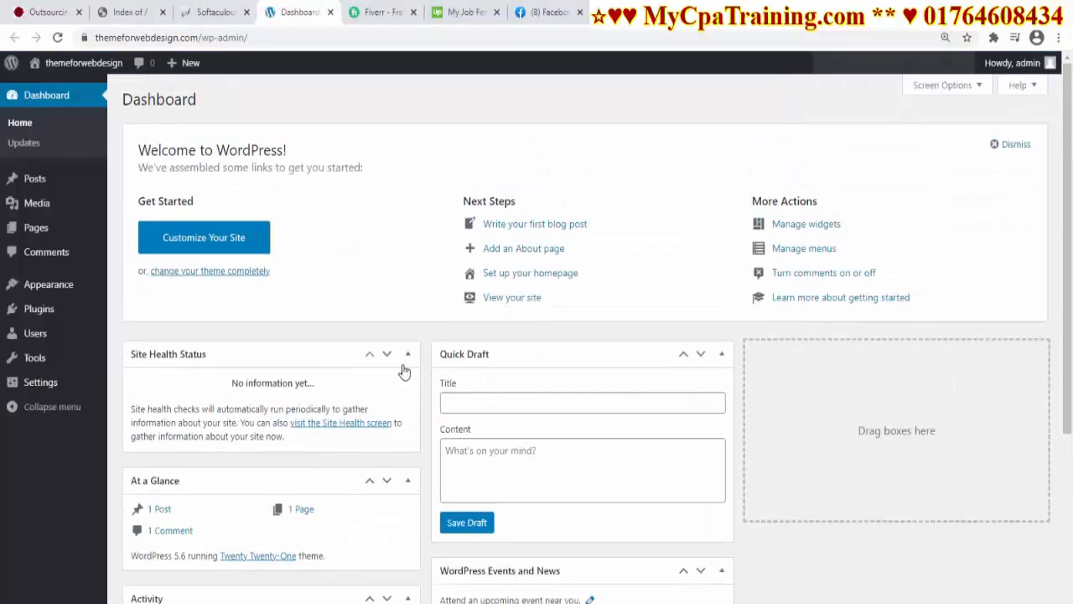
key(ctrl+plus)
key(ctrl+plus)
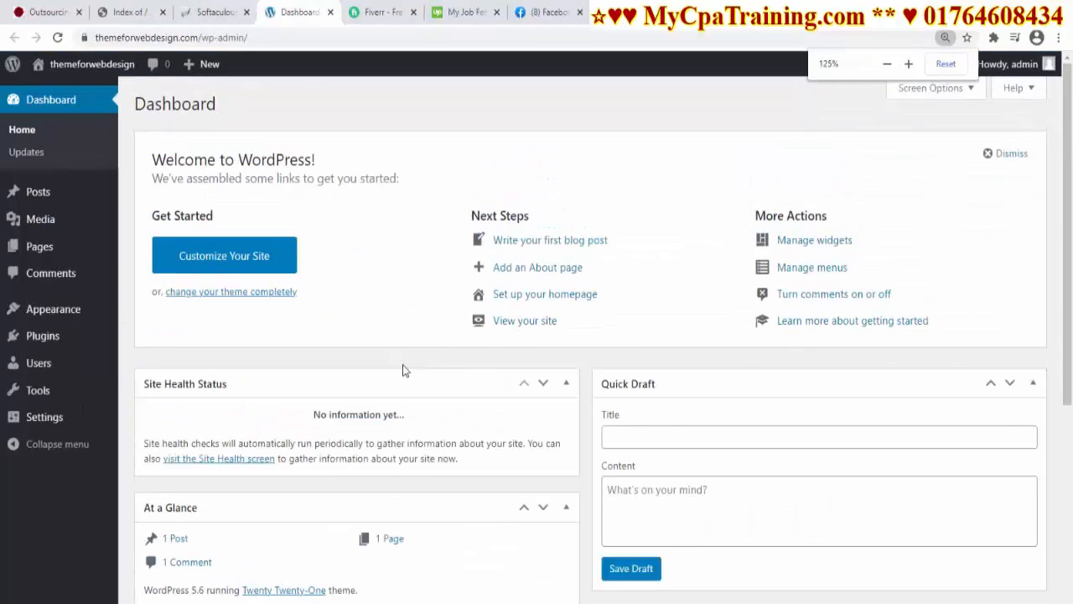
click(945, 68)
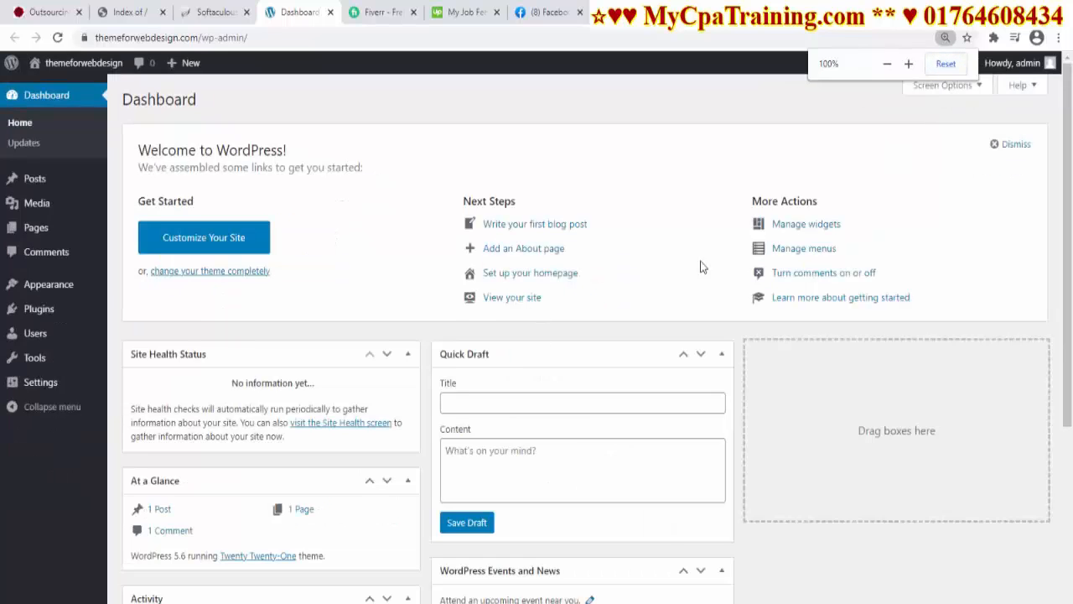
key(ctrl+plus)
key(ctrl+plus)
key(ctrl+plus)
Step: View the front page of themeforwebdesign.com in a separate tab and close it
mouse_move(91, 79)
right_click(85, 107)
click(126, 119)
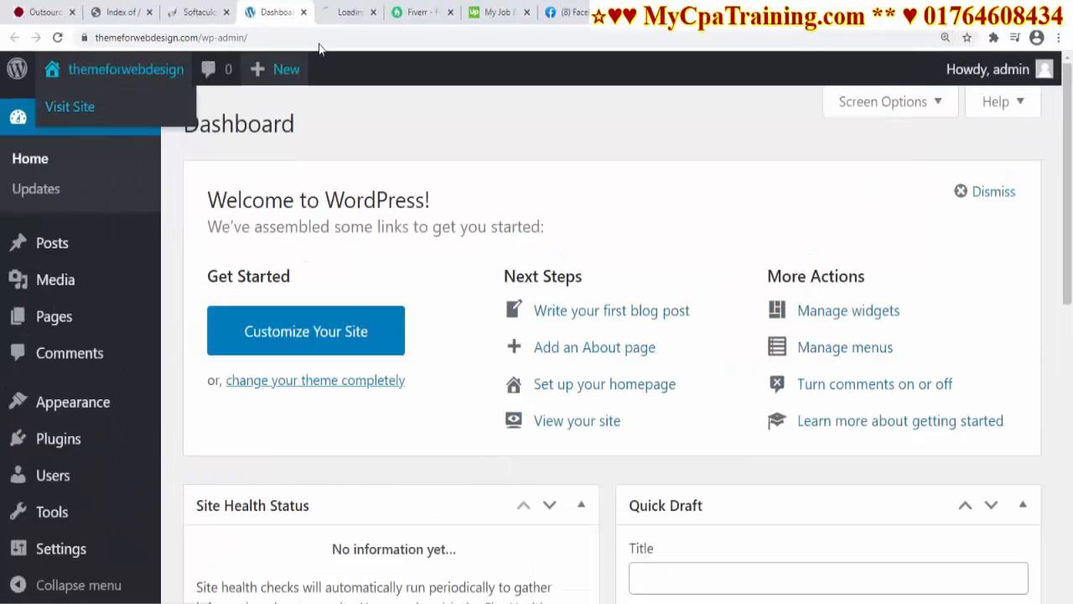
click(348, 13)
scroll(707, 480, down, 5)
scroll(707, 483, down, 5)
scroll(705, 479, up, 10)
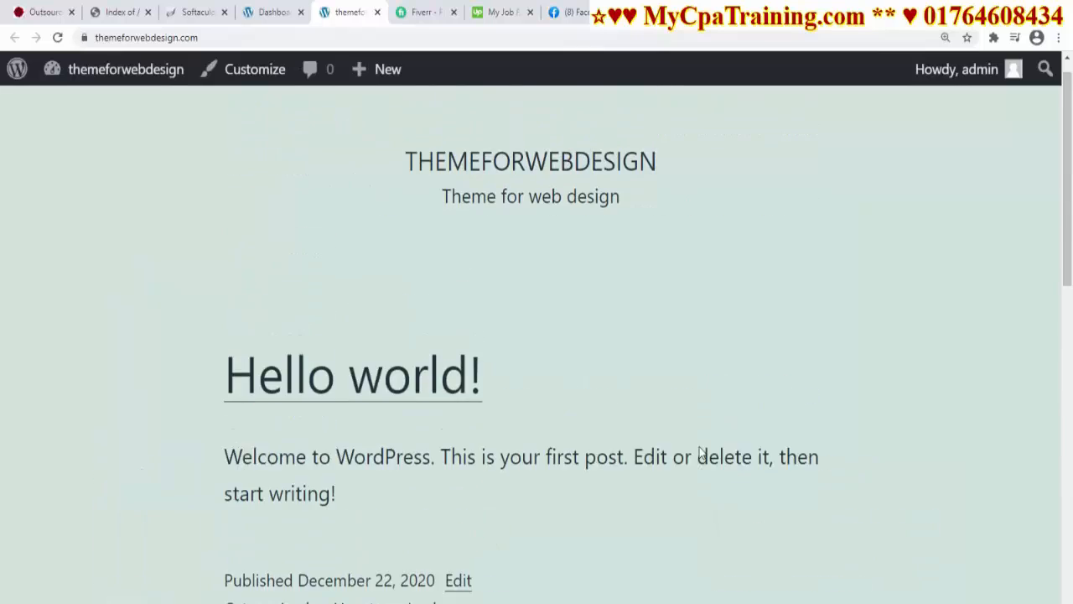
key(ctrl+w)
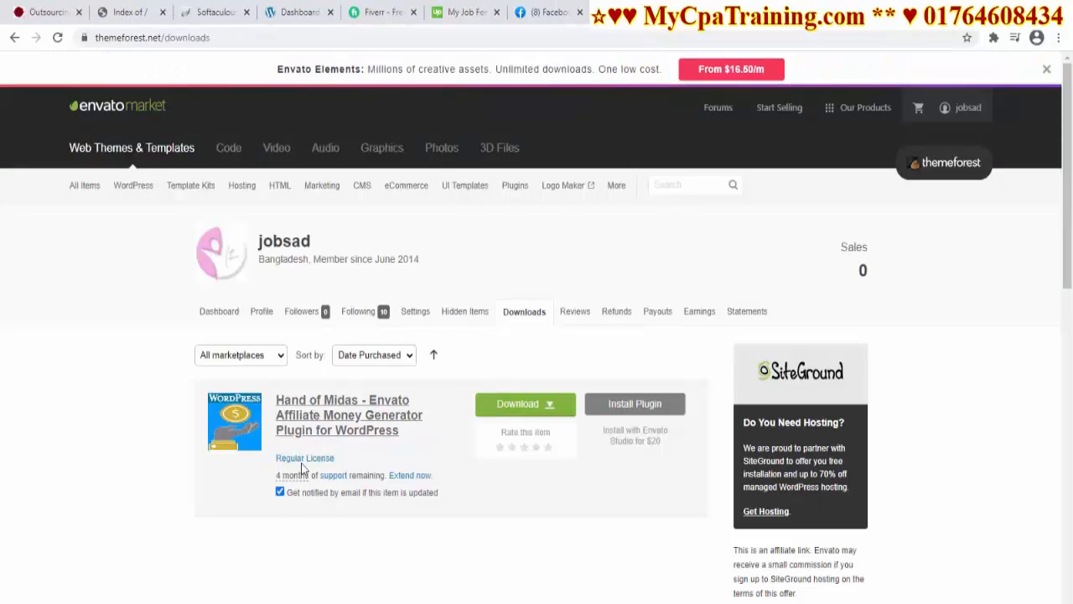
Step: Download the Hand of Midas plugin's installable WordPress file and its license certificate & purchase code as text
click(549, 407)
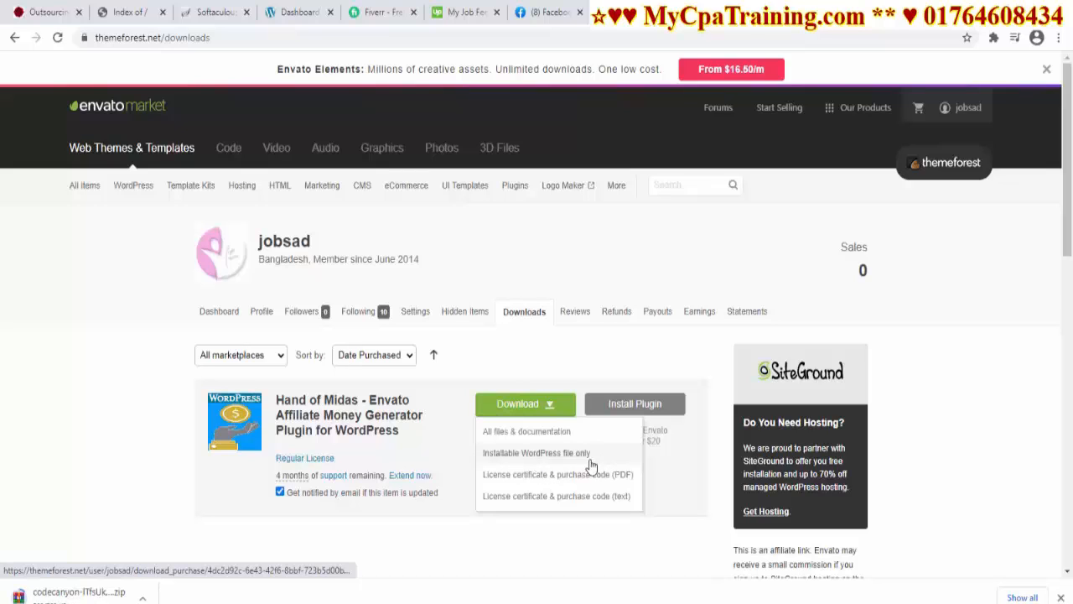
click(545, 497)
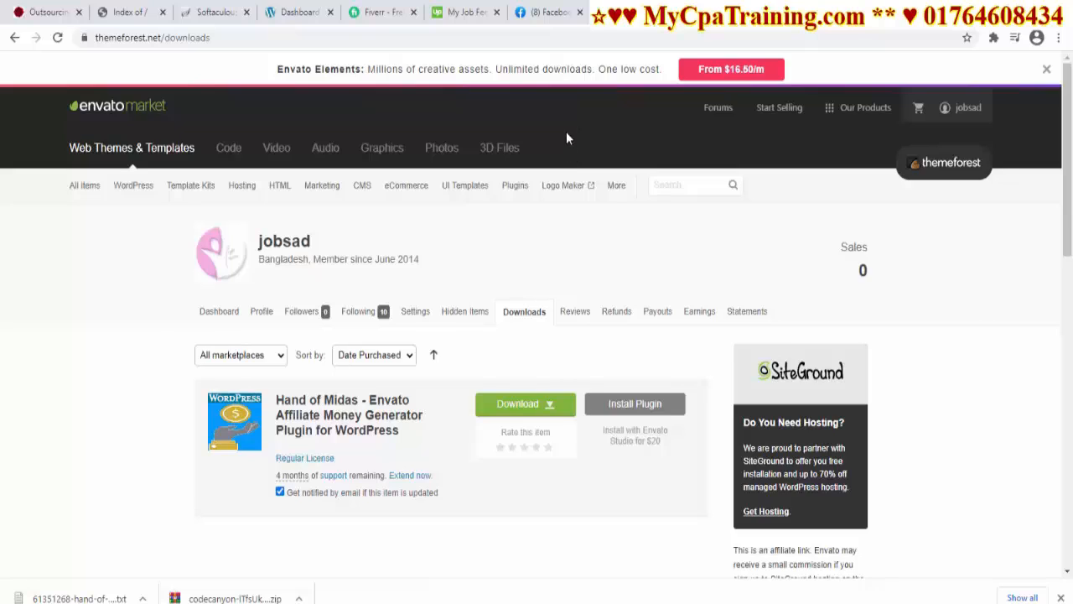
Step: Return to the WordPress dashboard and search the themes available to add for "blog"
click(299, 12)
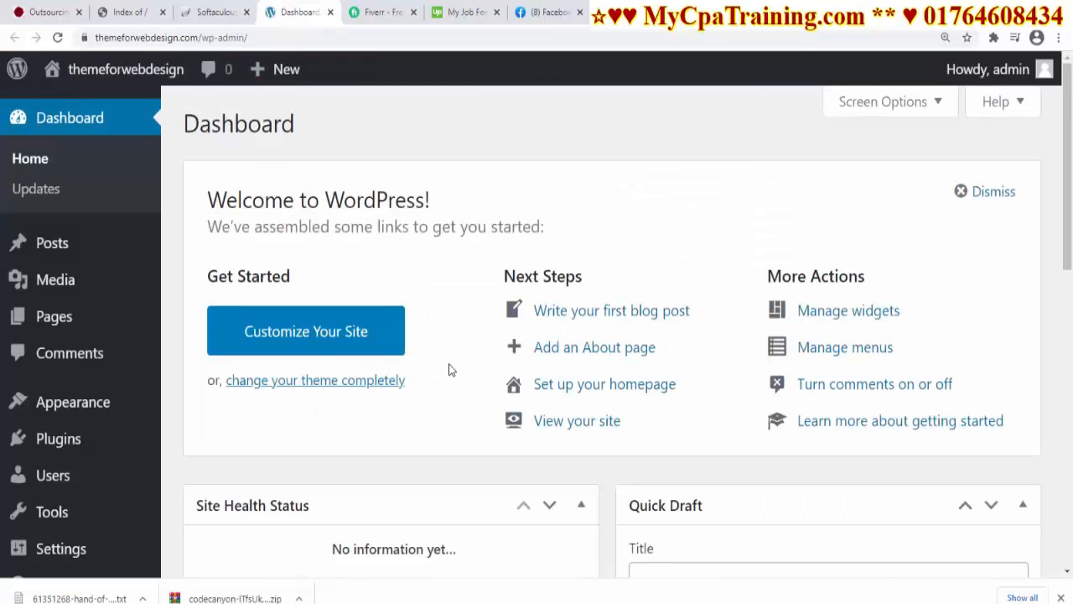
mouse_move(62, 404)
click(234, 369)
scroll(716, 398, down, 3)
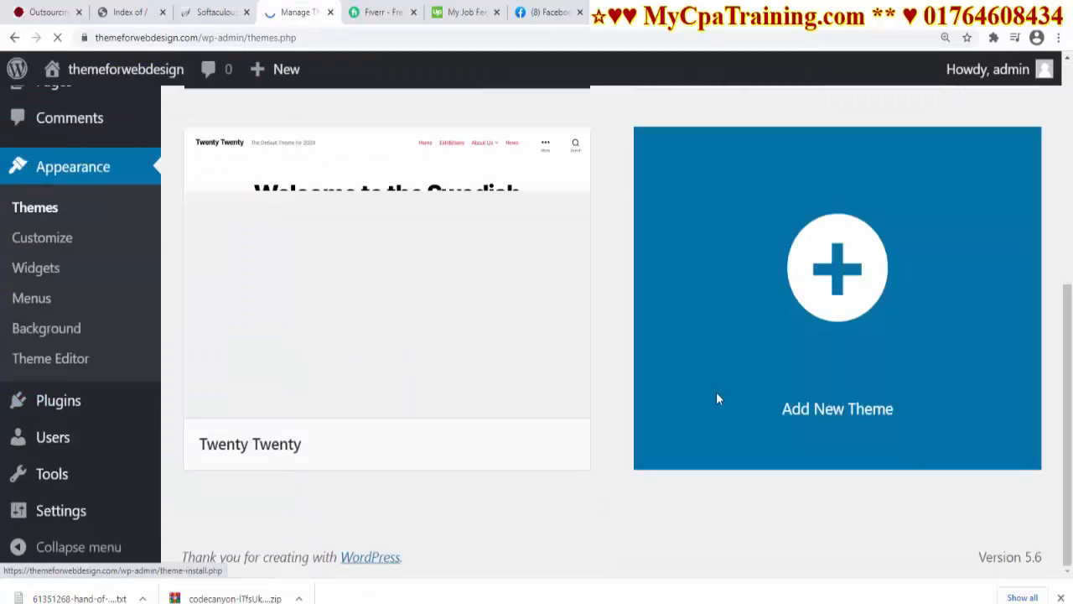
scroll(717, 398, up, 5)
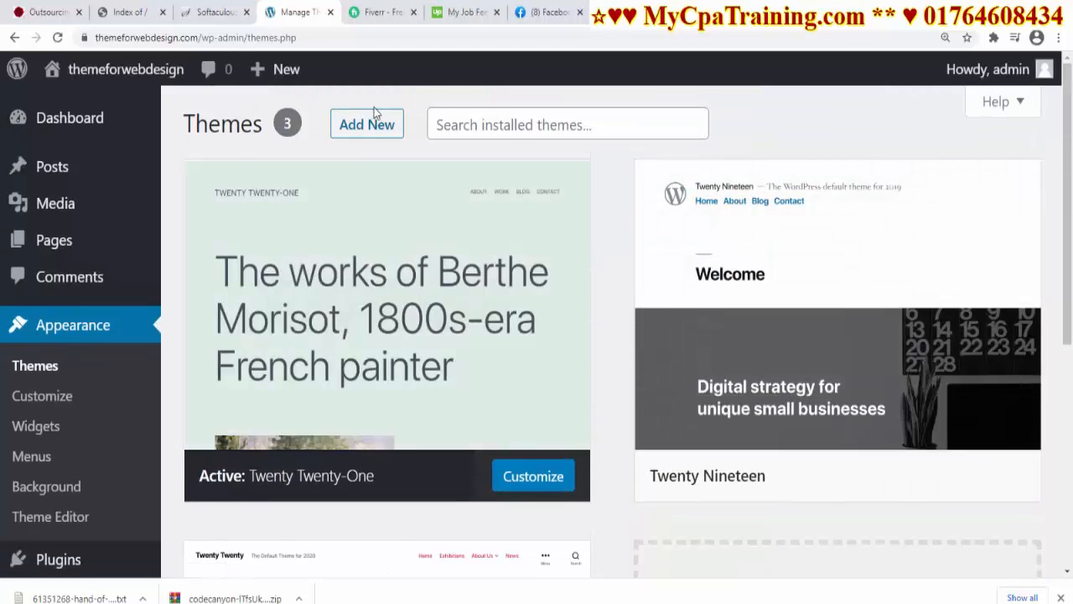
click(372, 121)
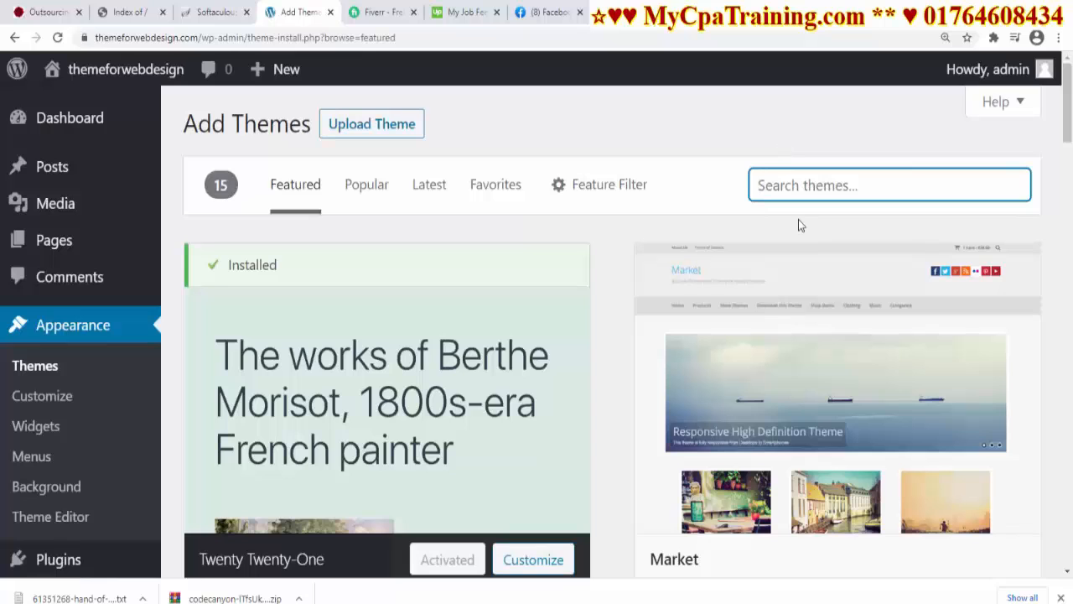
text(bloo)
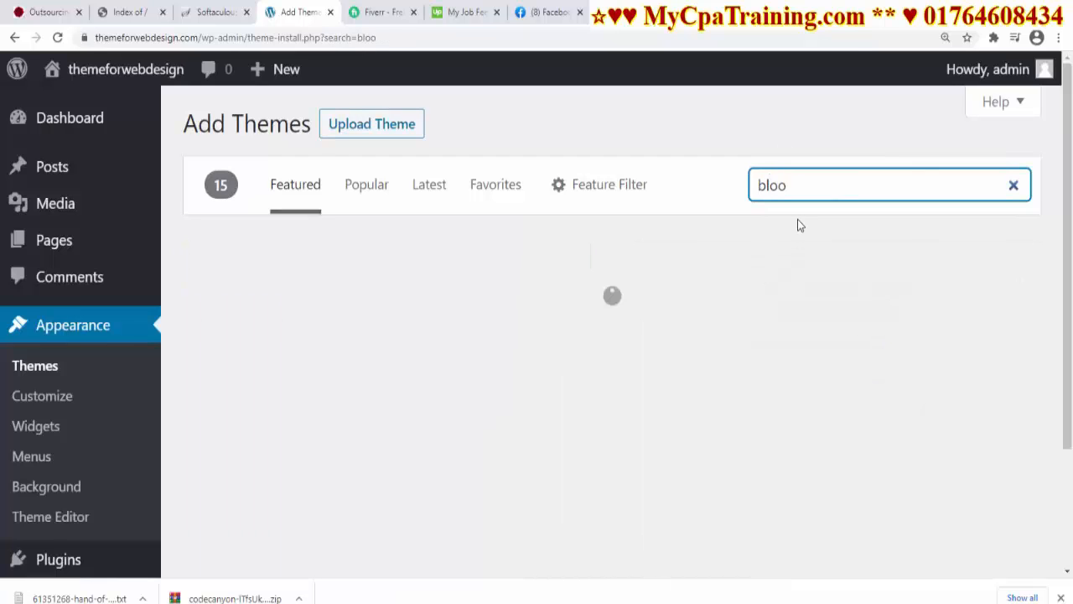
key(BackSpace)
key(BackSpace)
text(og)
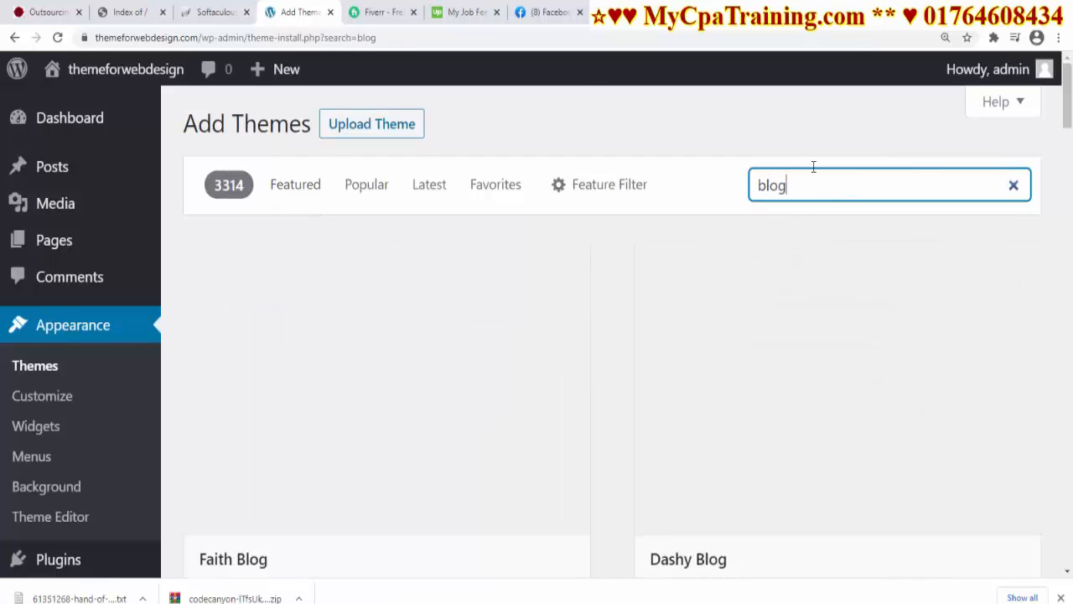
Step: Install and activate the Quality Blog theme from the search results
scroll(563, 360, down, 14)
scroll(230, 364, up, 4)
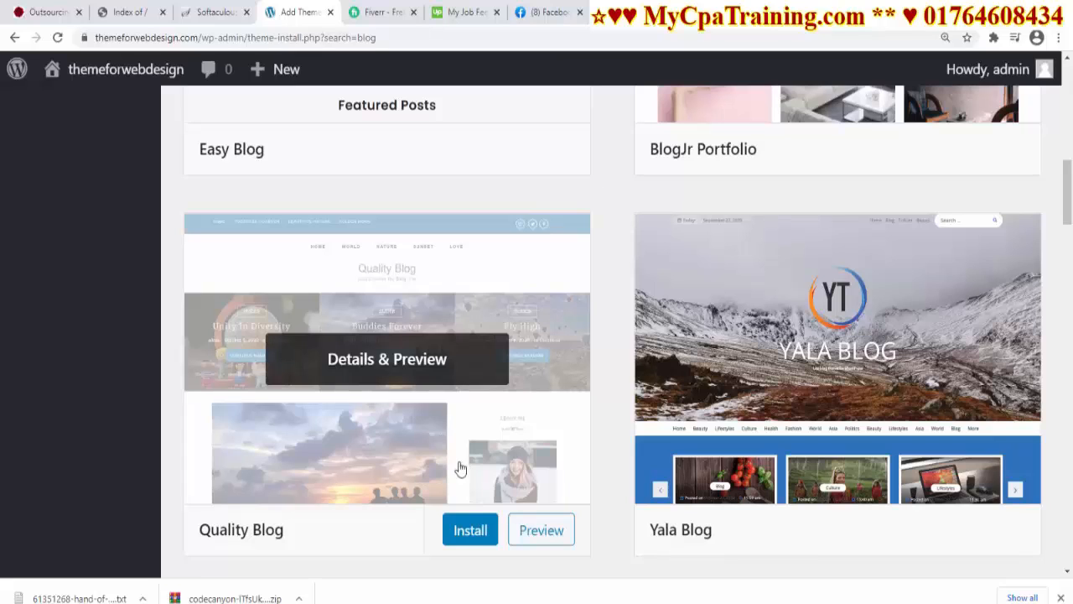
click(471, 531)
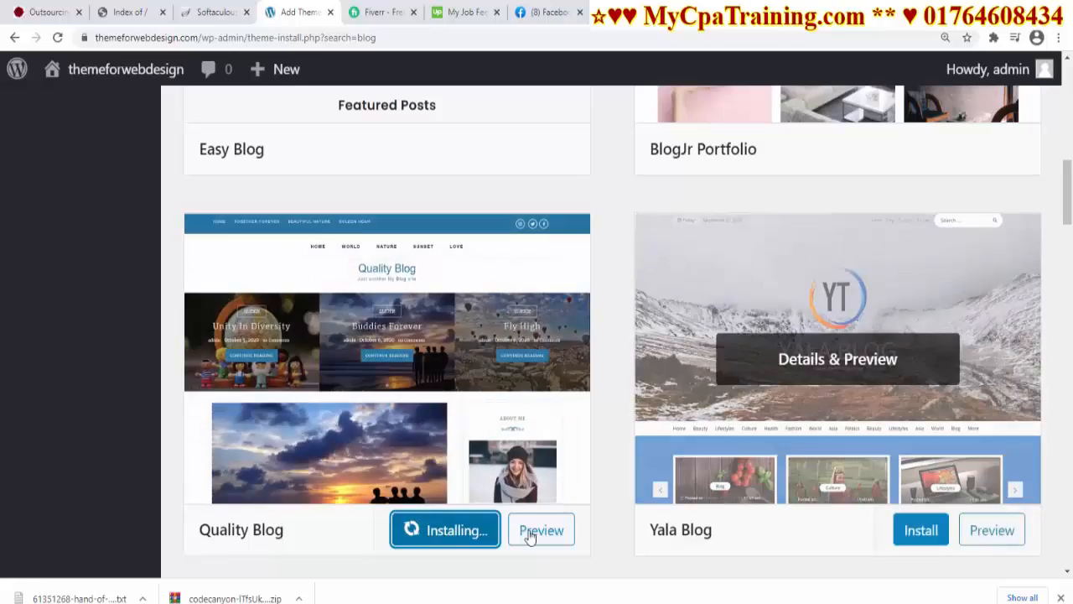
click(438, 531)
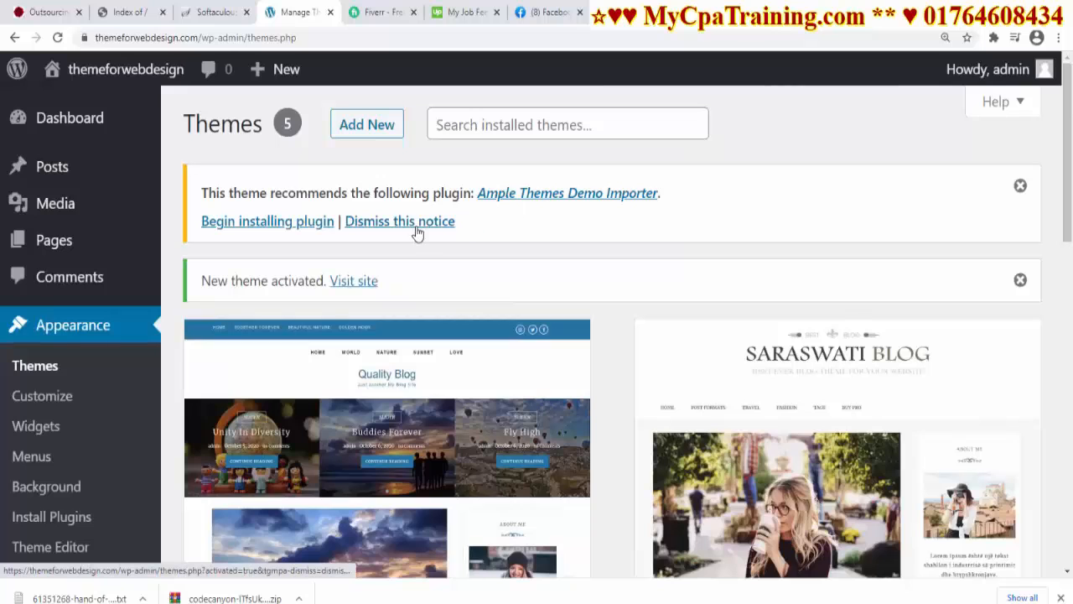
Step: View the site's front page with the Quality Blog theme in a separate tab and close it
right_click(349, 281)
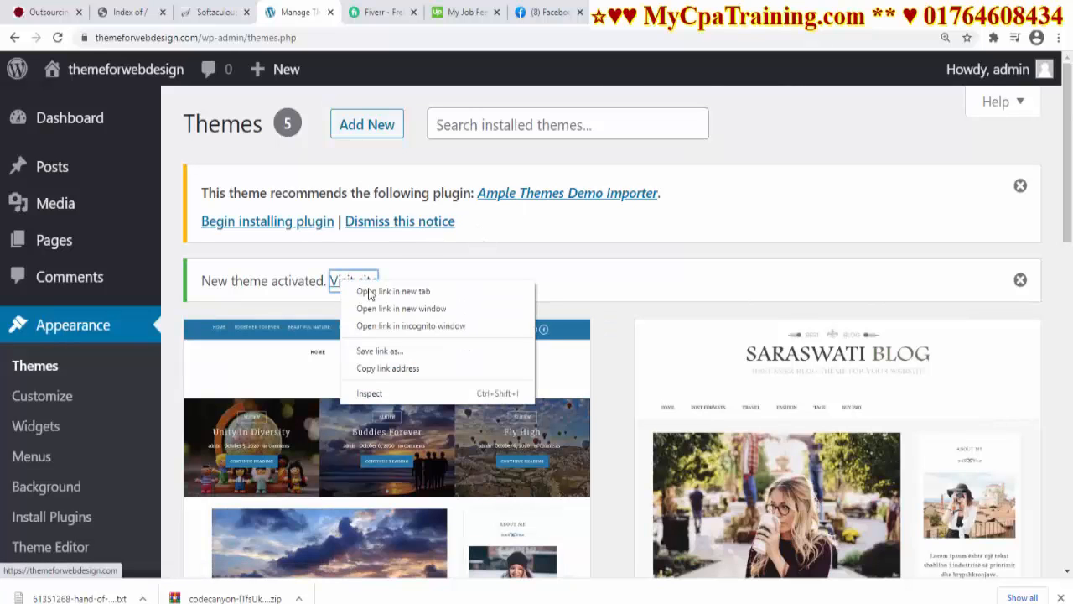
click(385, 293)
click(345, 10)
scroll(514, 372, up, 3)
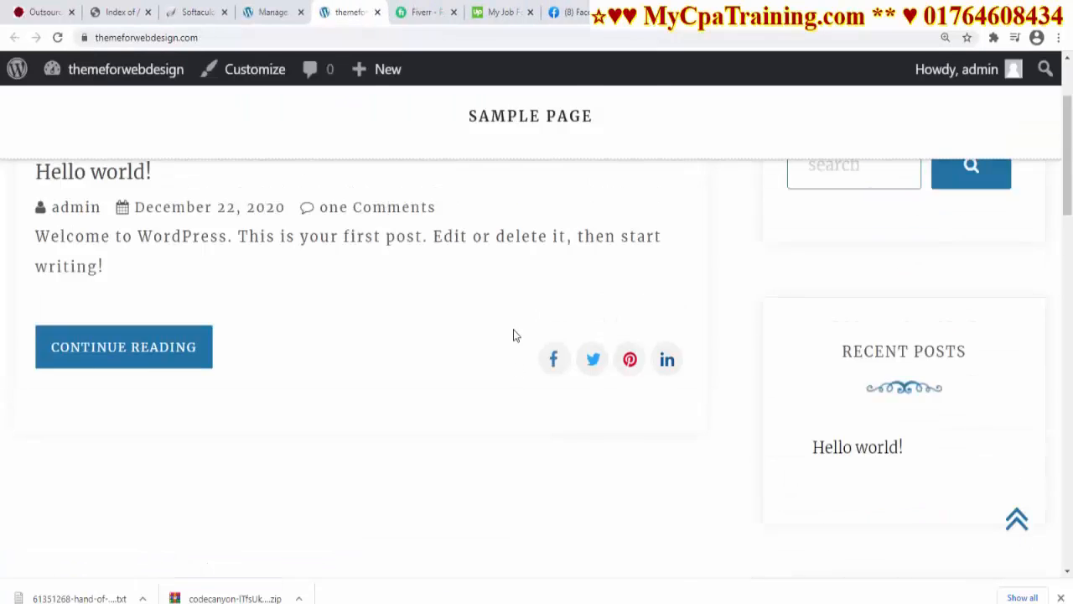
scroll(601, 305, down, 8)
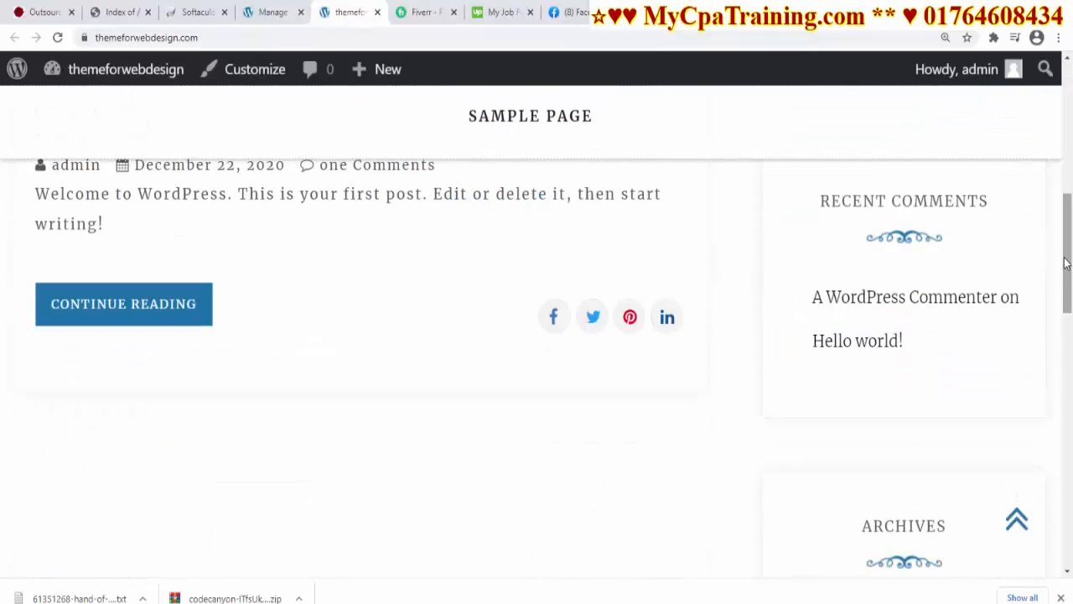
drag(1066, 256, 1001, 132)
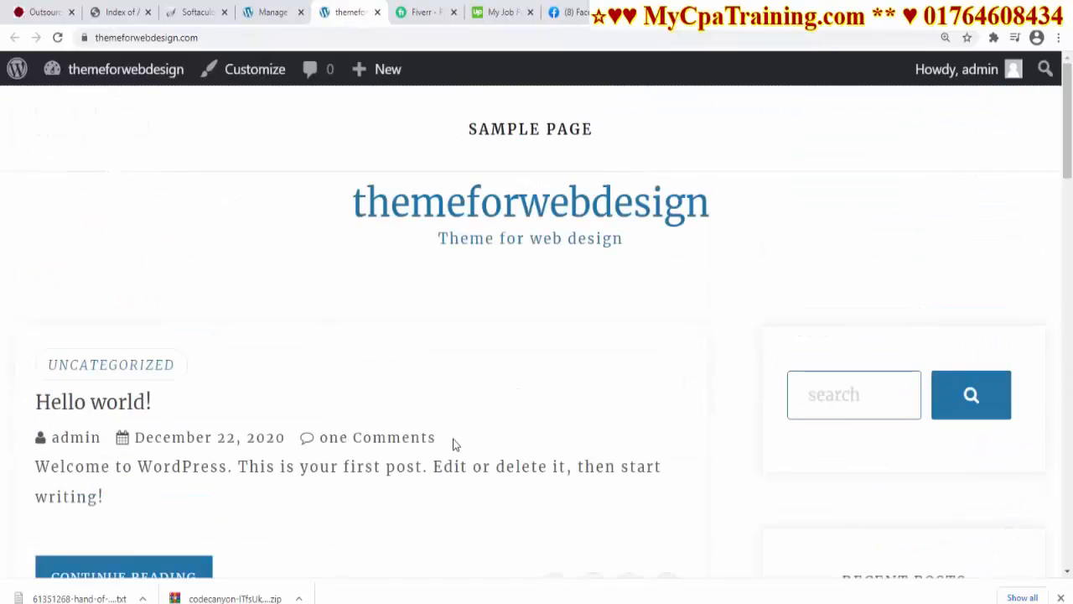
key(ctrl+w)
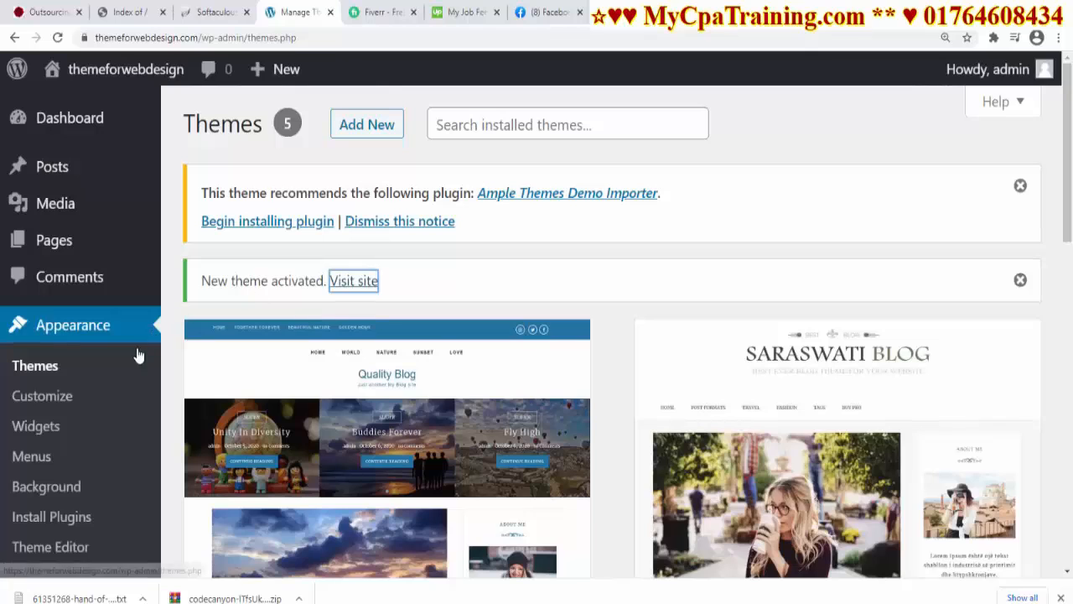
Step: Upload the downloaded codecanyon plugin zip to WordPress, then install and activate the Hand of Midas plugin
scroll(120, 385, down, 2)
mouse_move(72, 403)
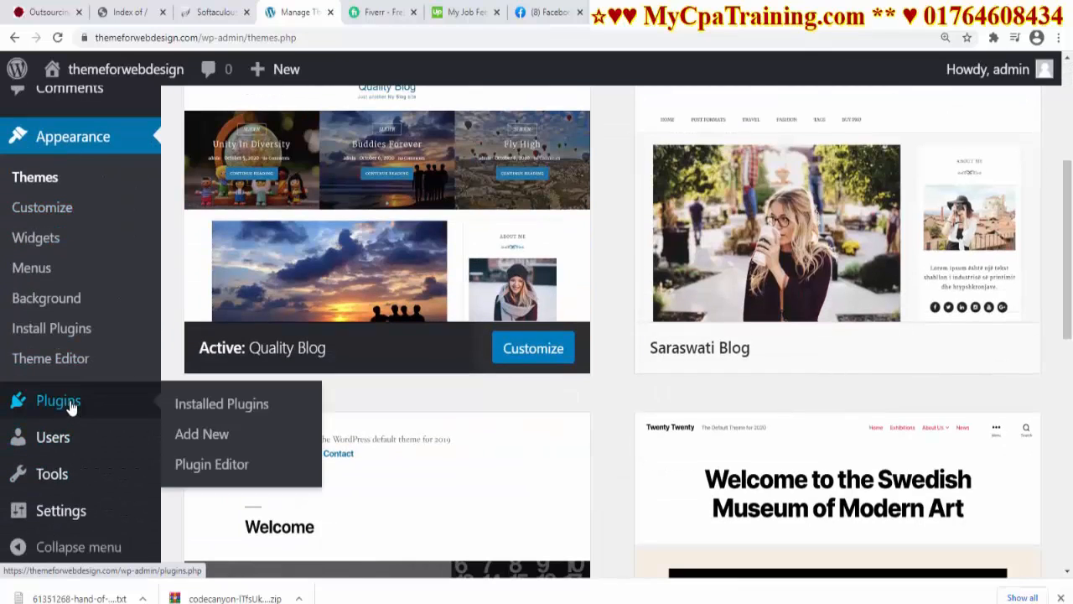
click(201, 434)
click(365, 124)
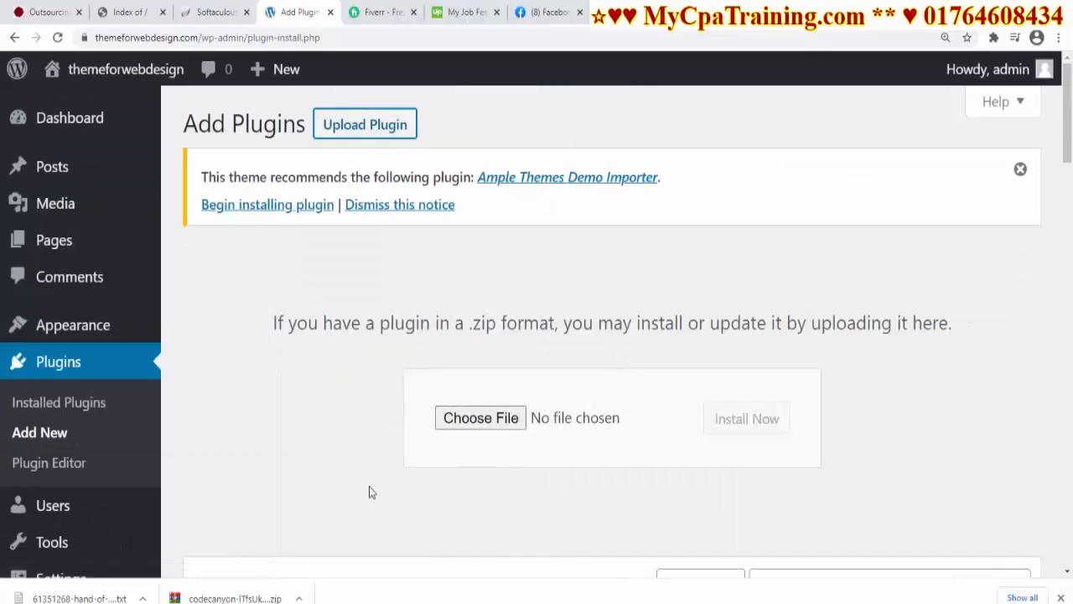
drag(235, 598, 470, 417)
click(726, 424)
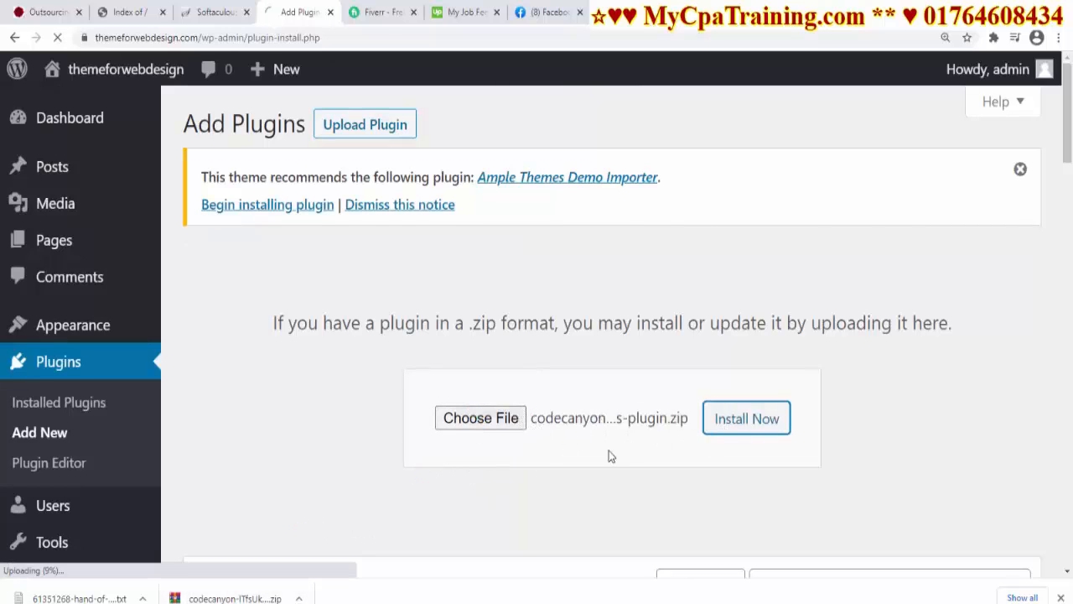
click(251, 428)
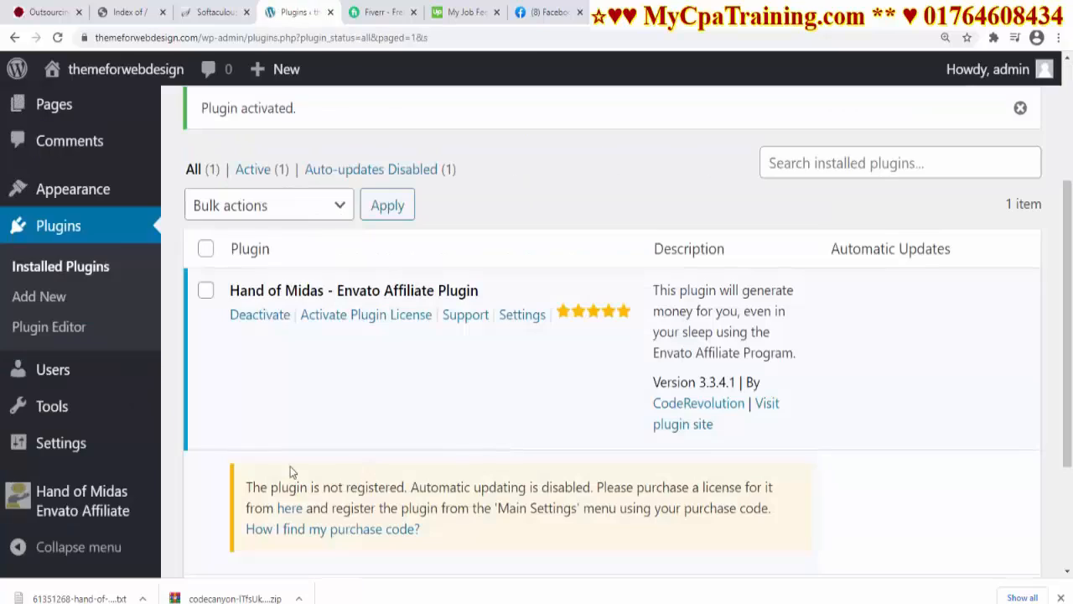
Step: Open the Hand of Midas Main Settings and review the purchase code, affiliate URL and authorization token options
mouse_move(88, 497)
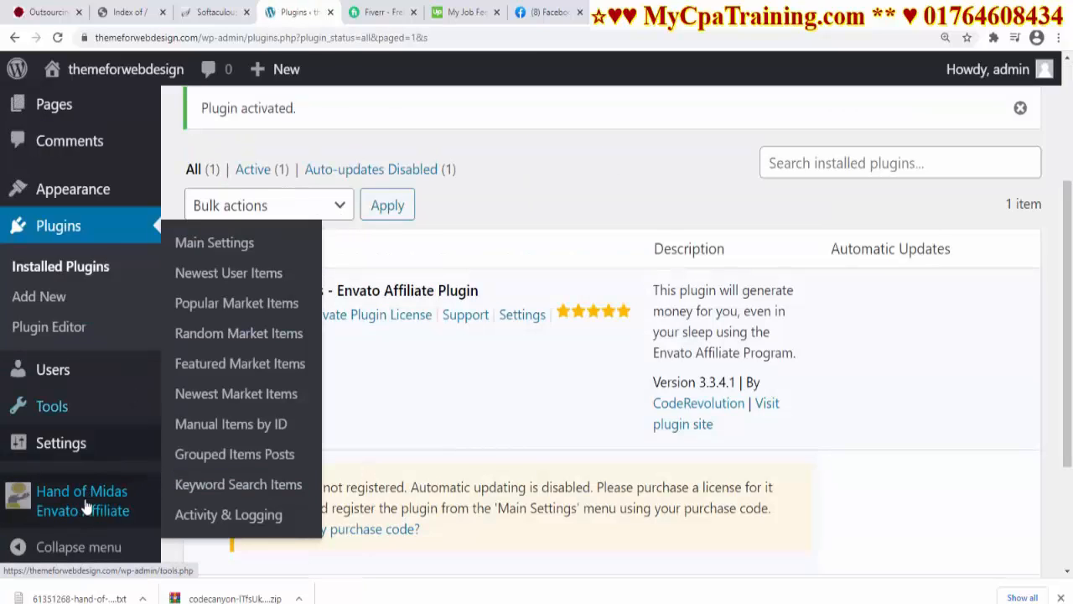
click(236, 243)
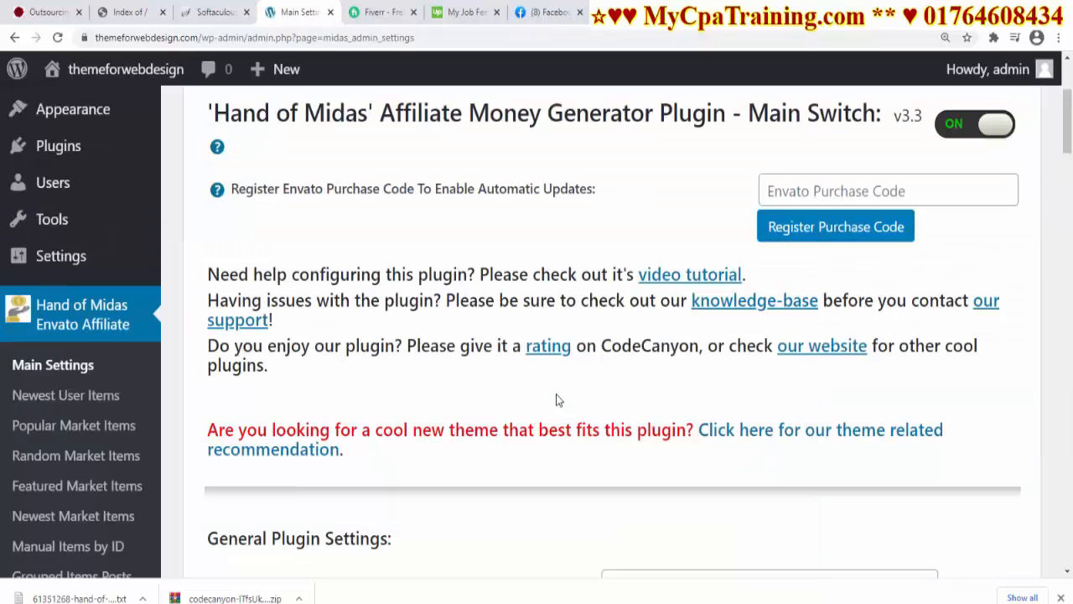
scroll(556, 394, up, 1)
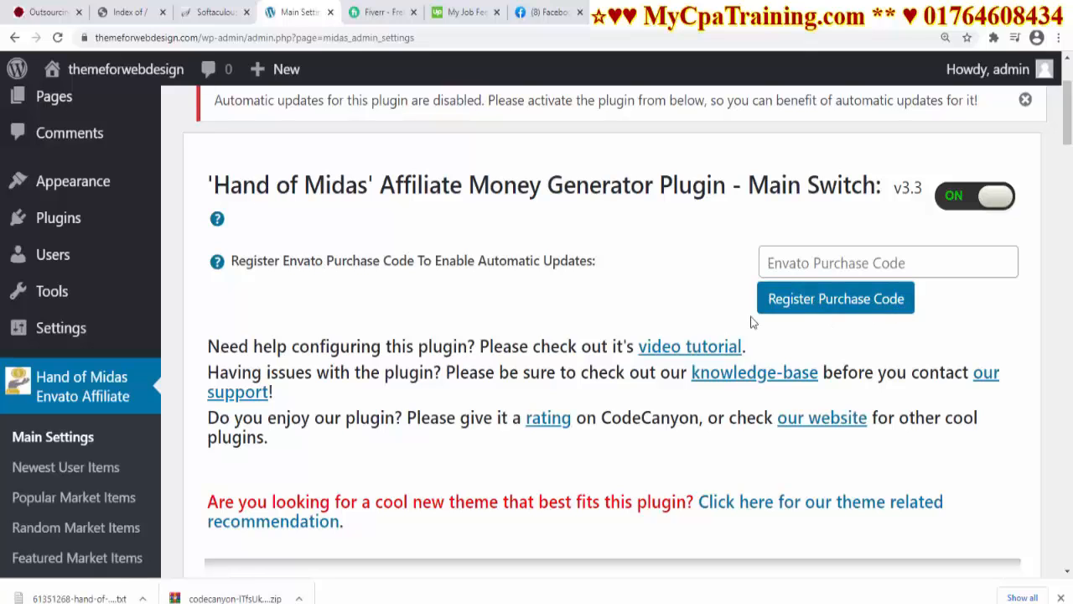
scroll(555, 459, down, 2)
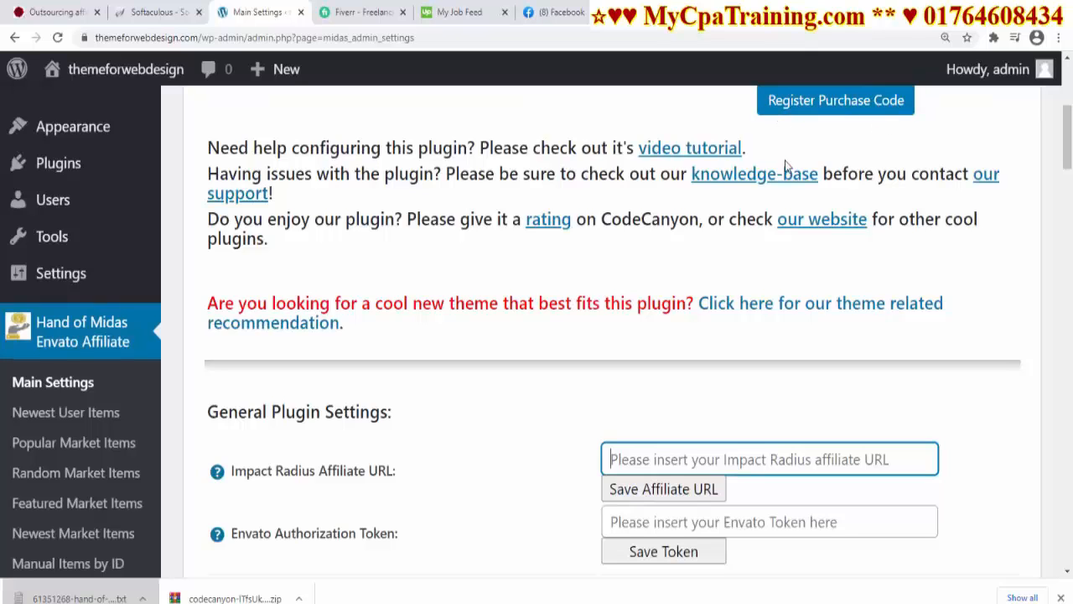
scroll(472, 433, down, 3)
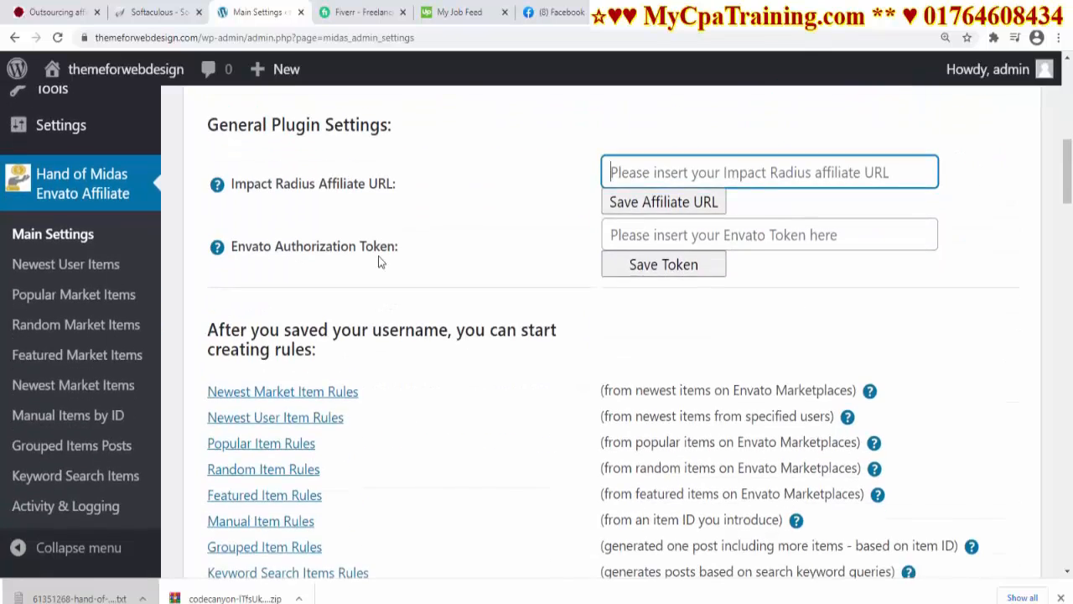
scroll(319, 285, up, 1)
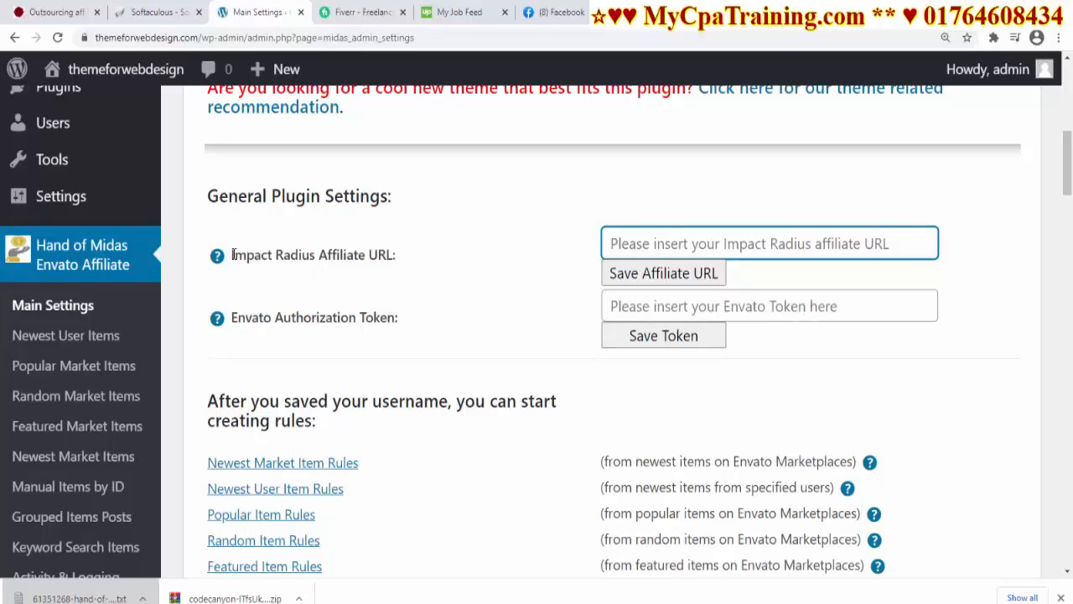
Step: Read the help for the Impact Radius Affiliate URL setting and open its linked guide on obtaining the URL
drag(234, 254, 440, 264)
click(489, 279)
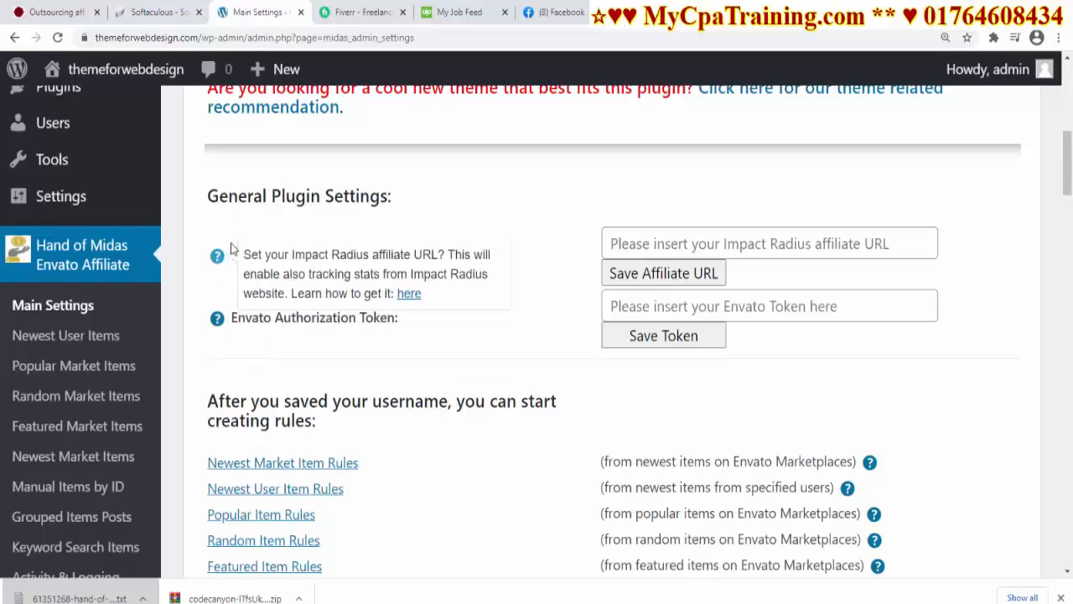
mouse_move(217, 259)
click(409, 295)
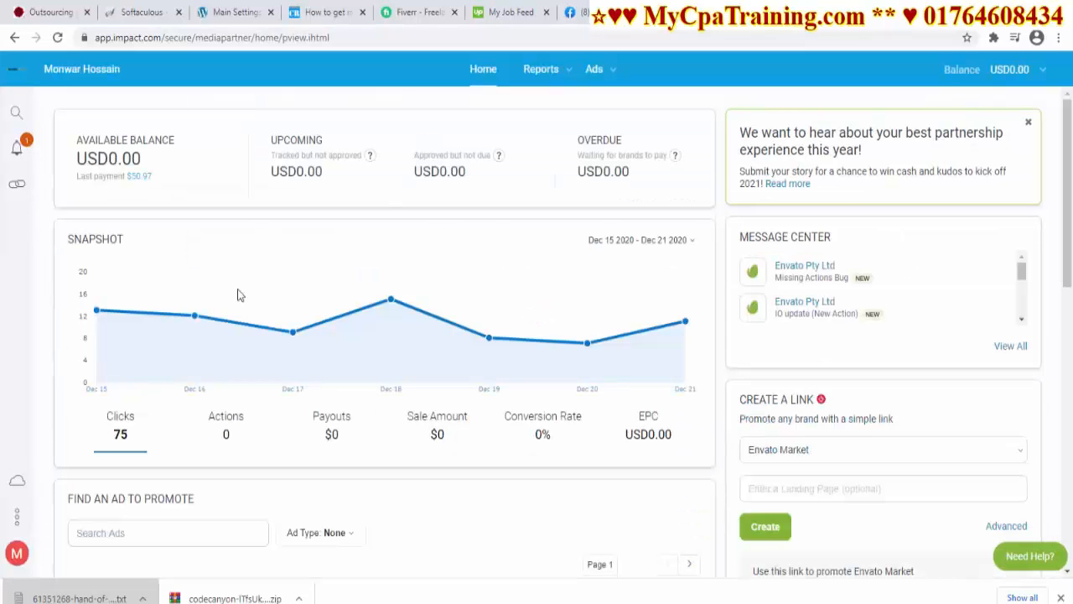
Step: Generate an Envato Market promotion link without a landing page on the impact.com home page and copy it
scroll(811, 332, down, 2)
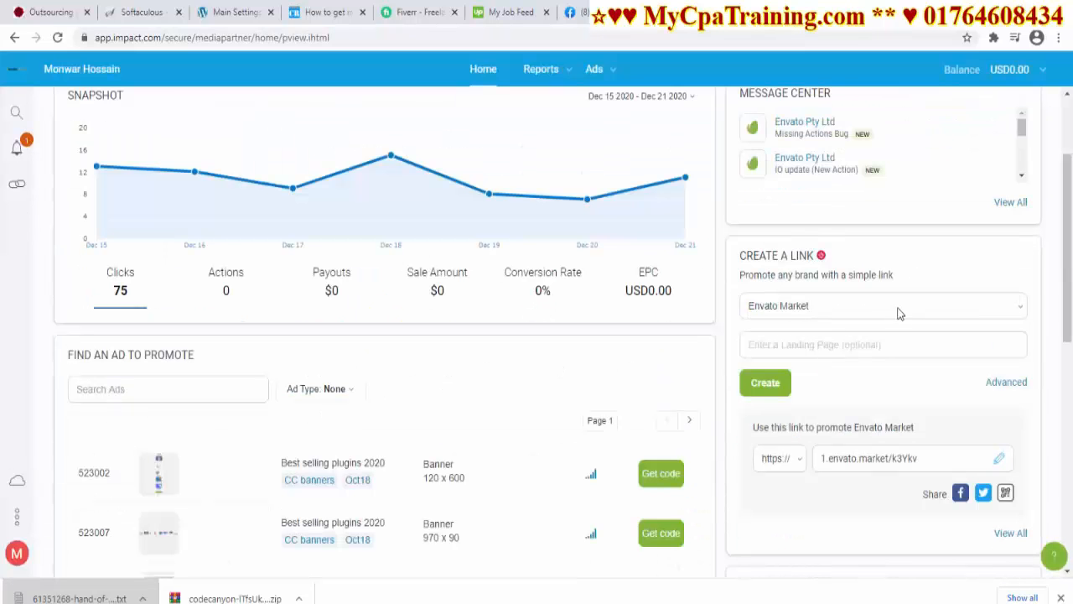
click(880, 310)
click(834, 326)
click(765, 394)
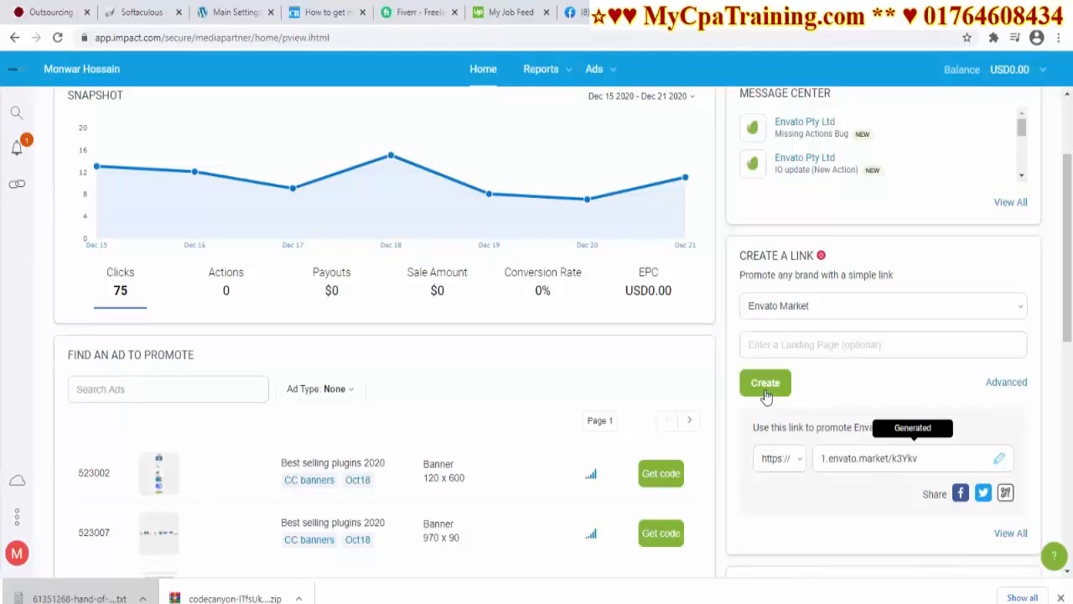
click(902, 459)
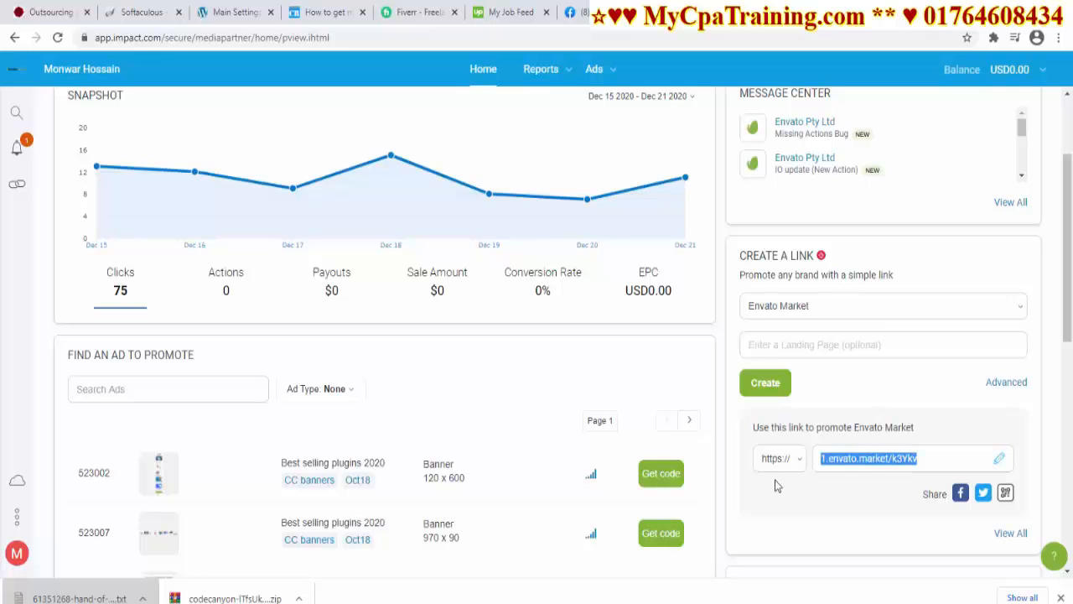
click(230, 12)
click(625, 249)
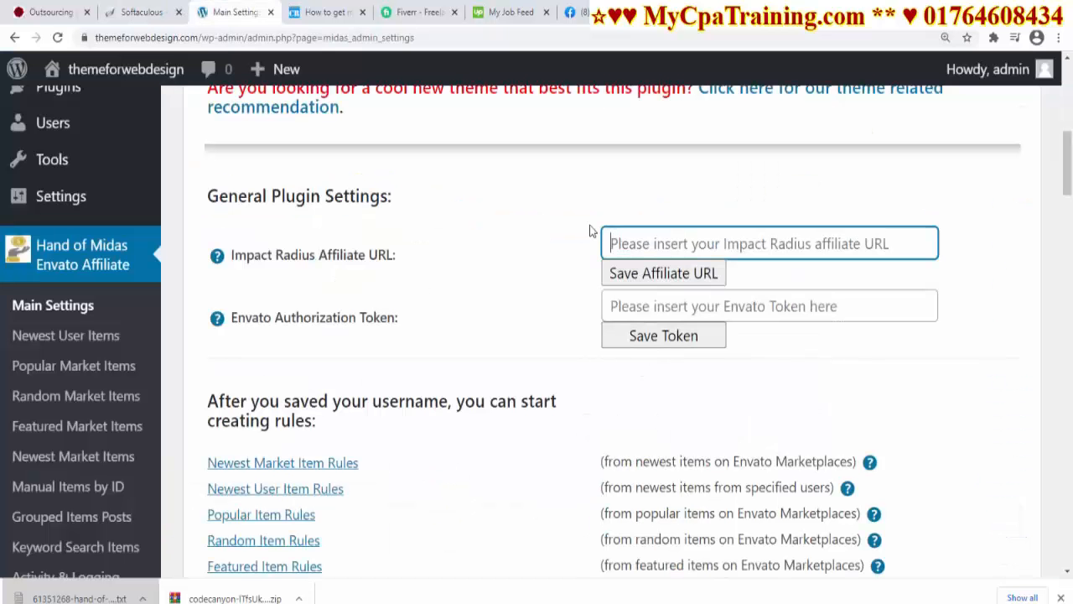
key(ctrl+v)
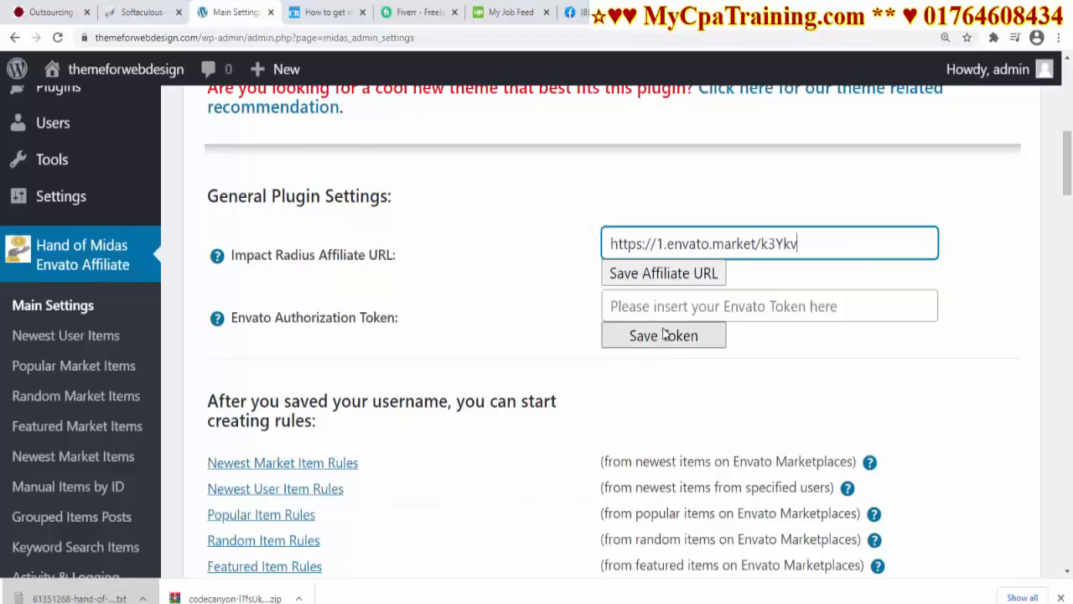
click(663, 277)
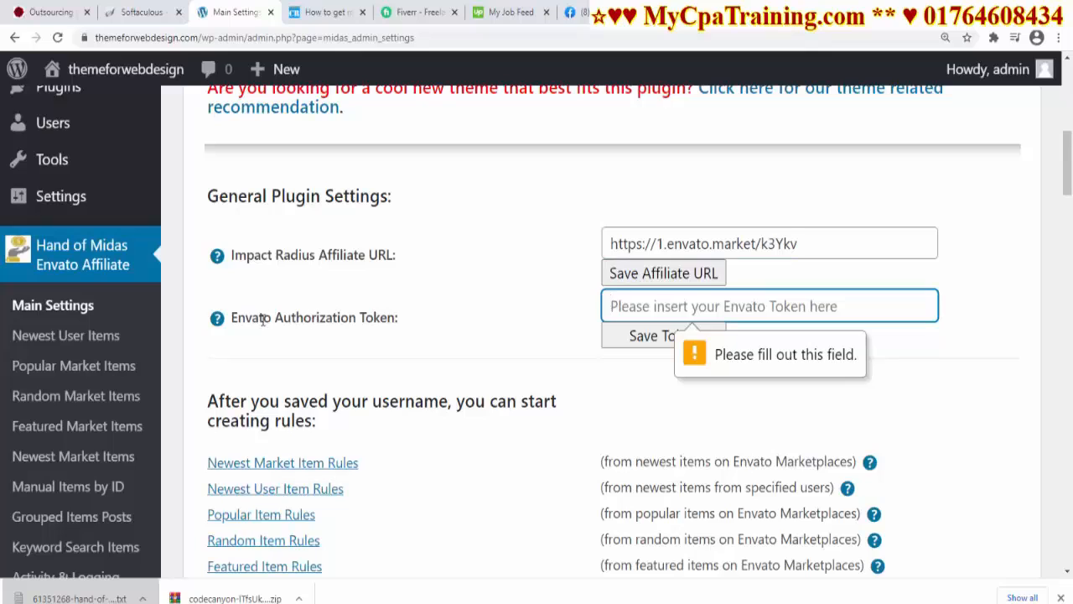
Step: Open the Envato token creation page linked in the authorization token help and name the token themeforwebdesign, copied from the site's address
mouse_move(219, 321)
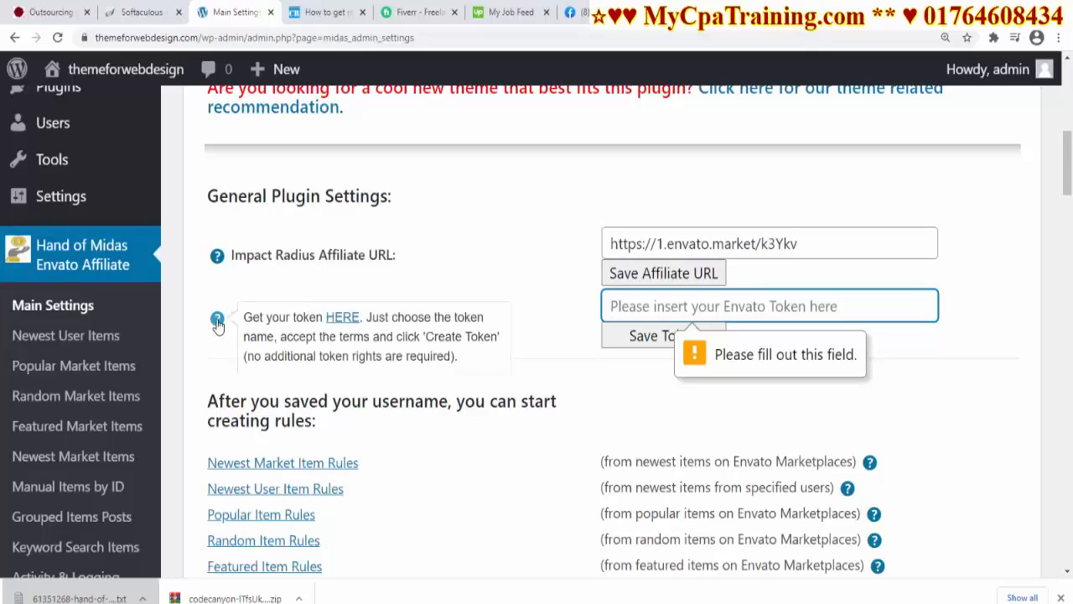
click(350, 324)
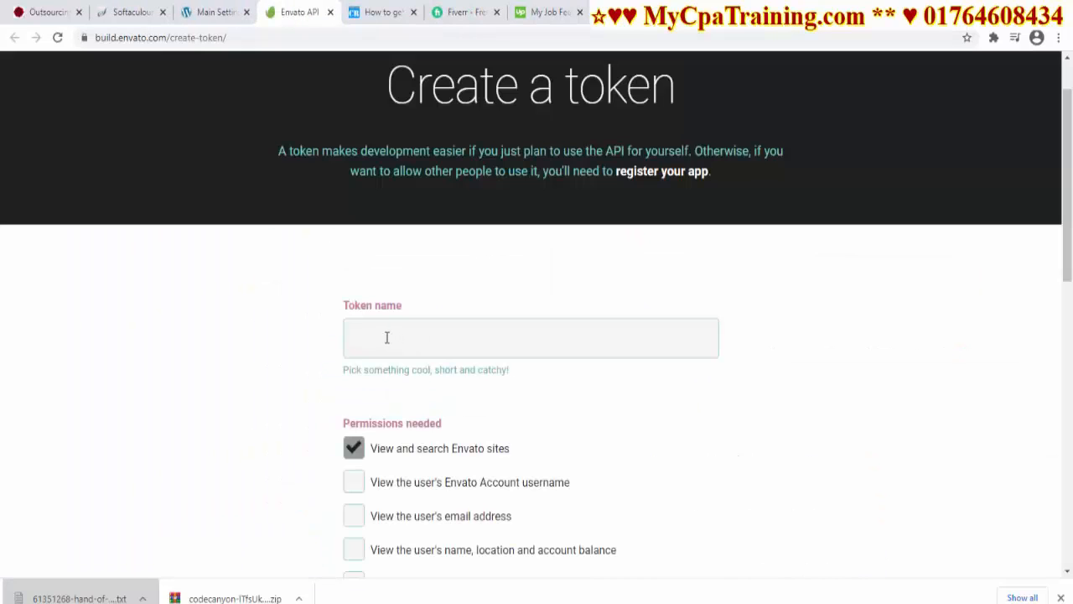
click(386, 337)
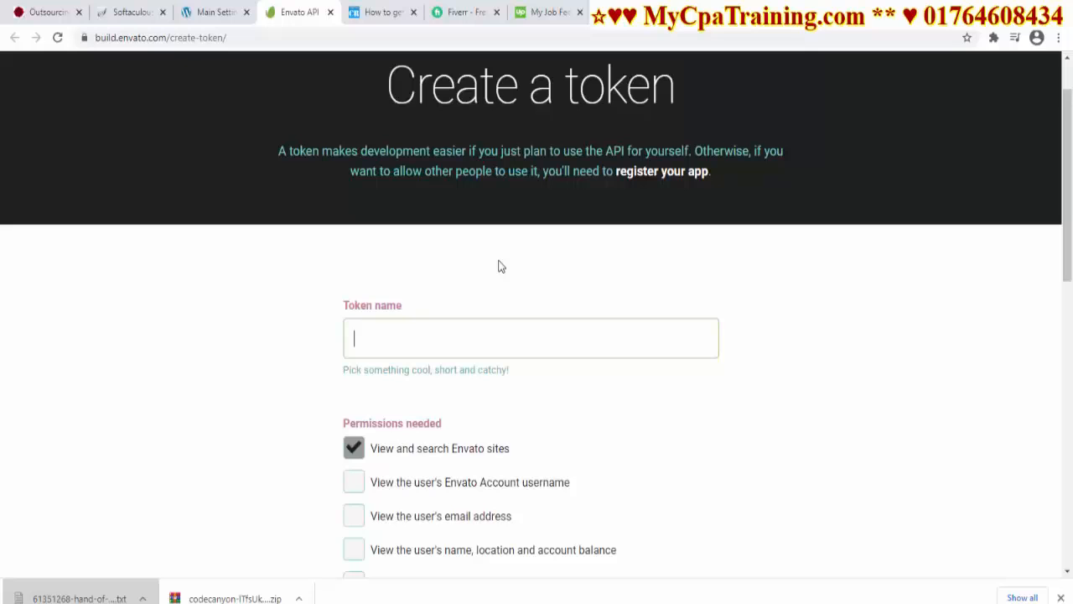
click(214, 12)
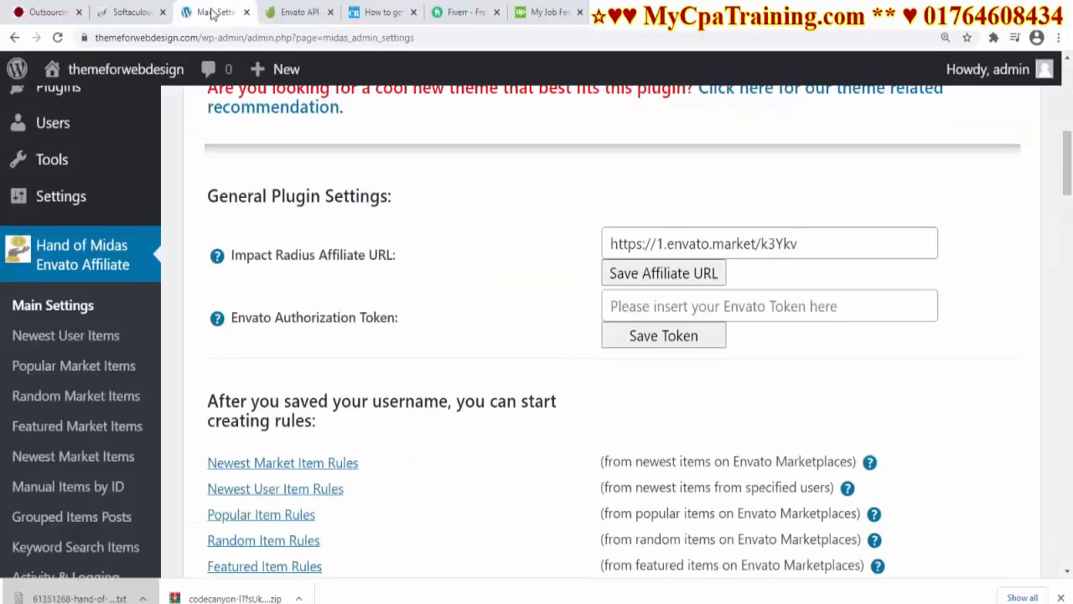
drag(178, 40, 96, 39)
click(161, 38)
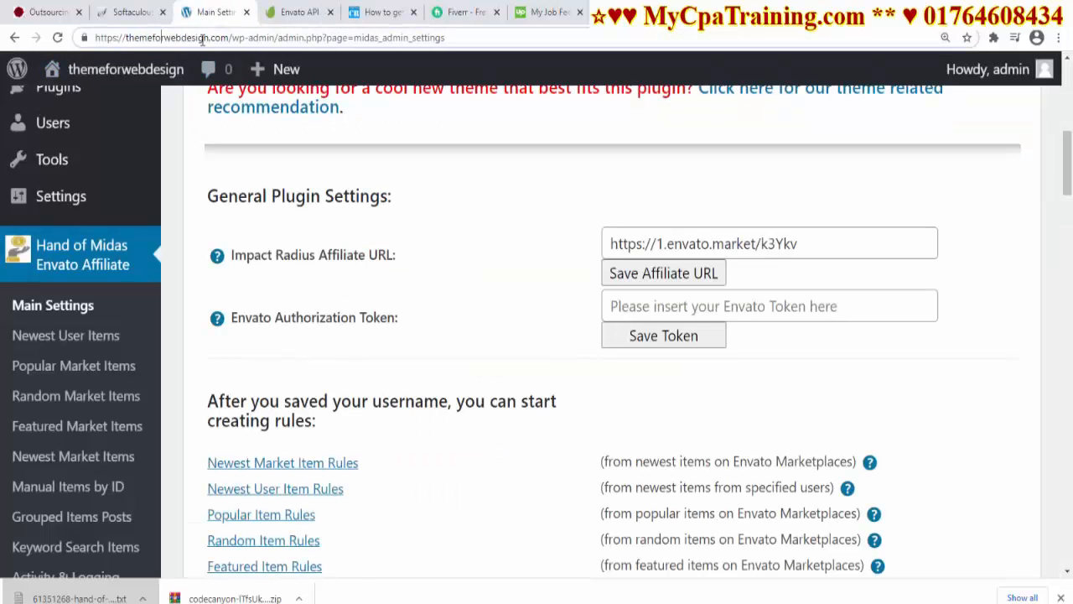
drag(208, 39, 125, 40)
click(295, 13)
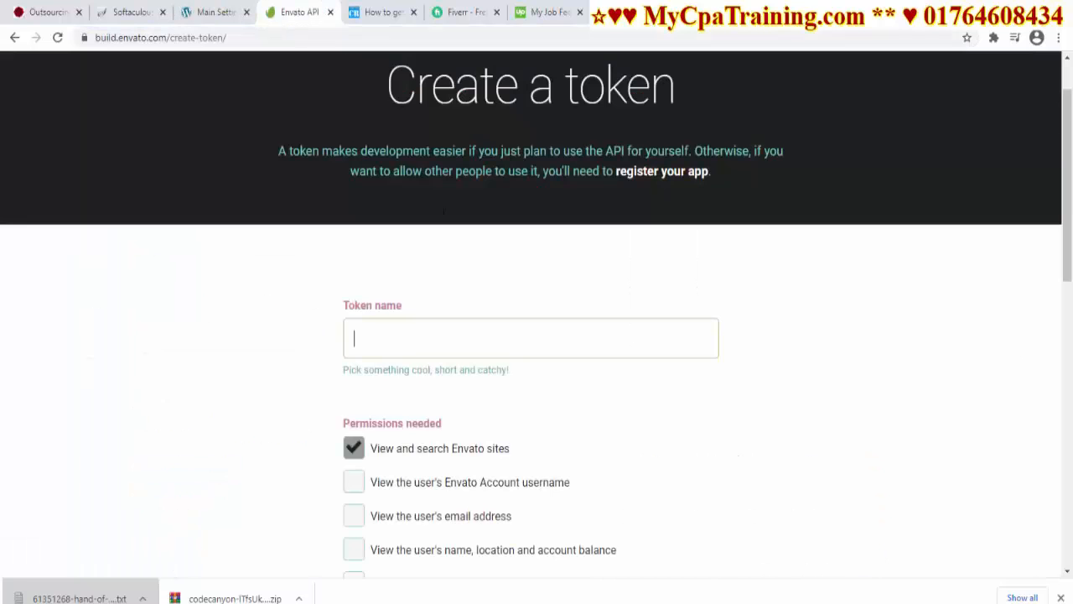
key(ctrl+v)
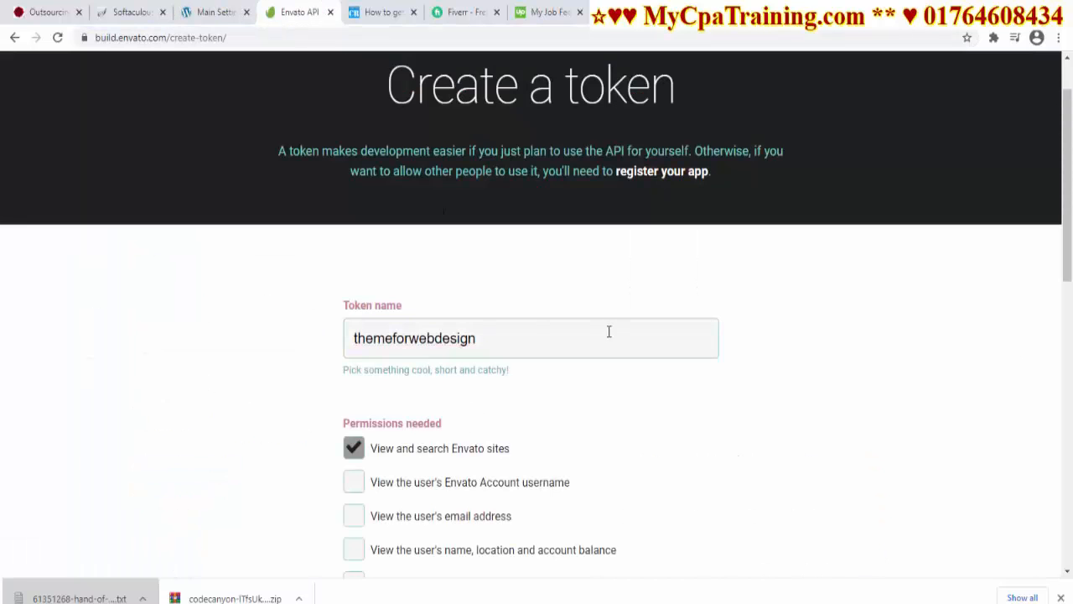
Step: Agree to the Terms and Conditions and create the token with only the View and search Envato sites permission
scroll(609, 330, down, 4)
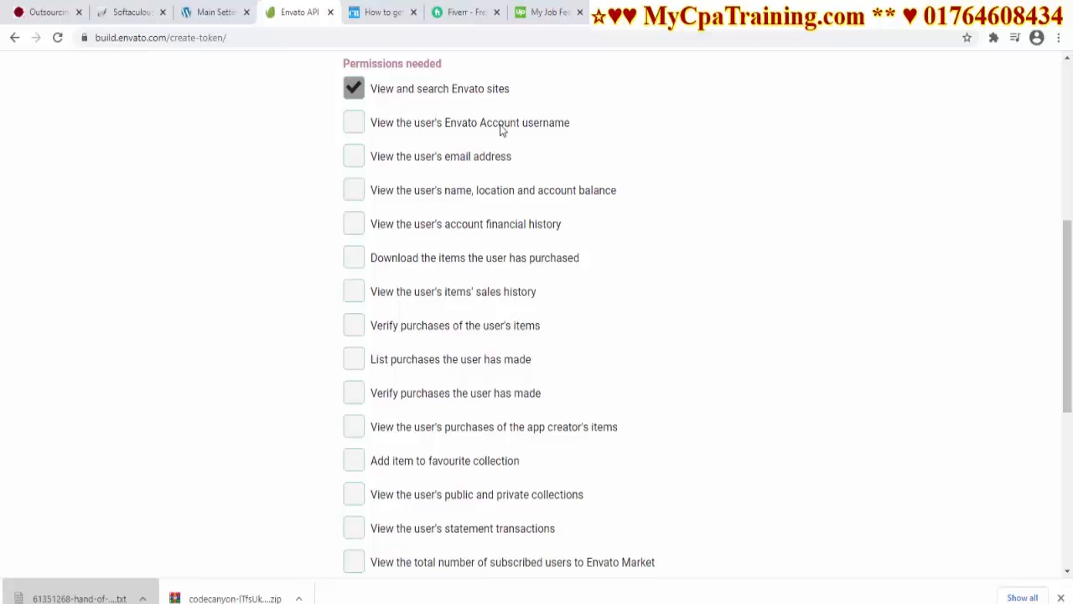
scroll(401, 414, down, 2)
scroll(400, 414, down, 3)
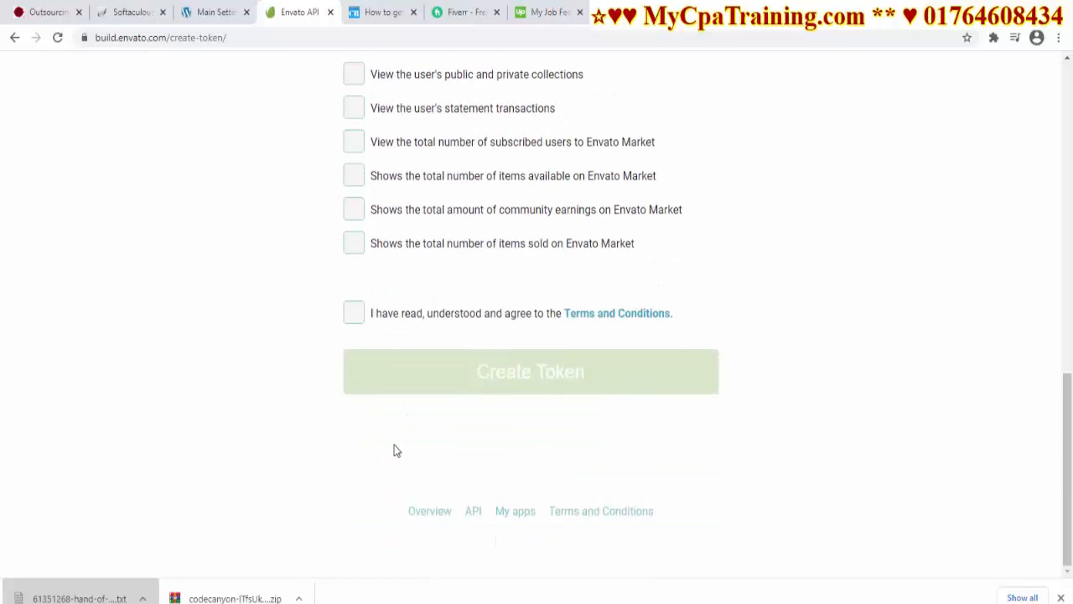
click(355, 317)
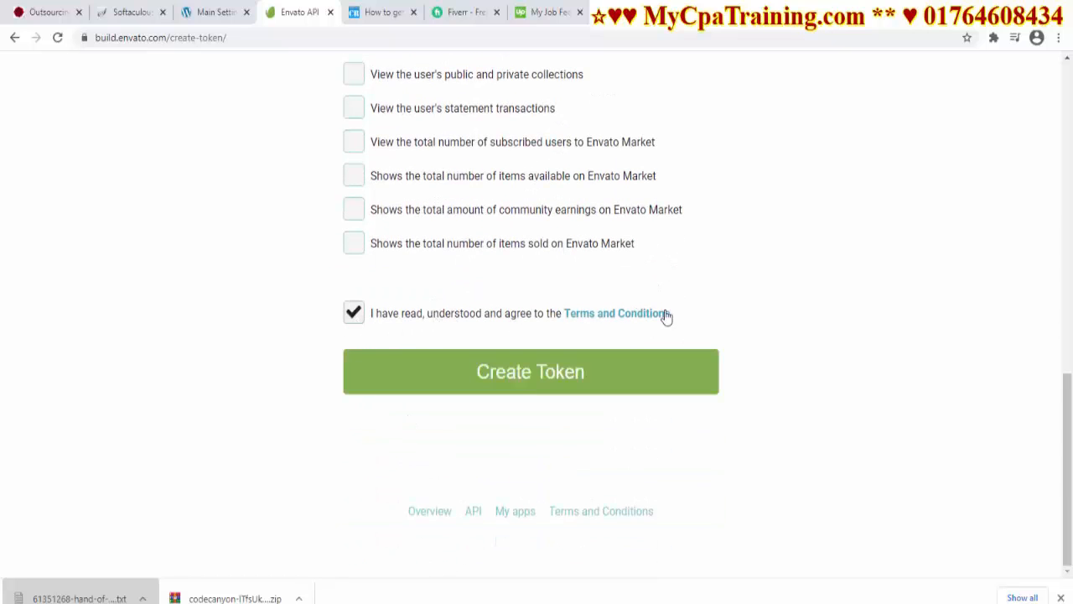
scroll(667, 317, up, 9)
scroll(666, 311, down, 9)
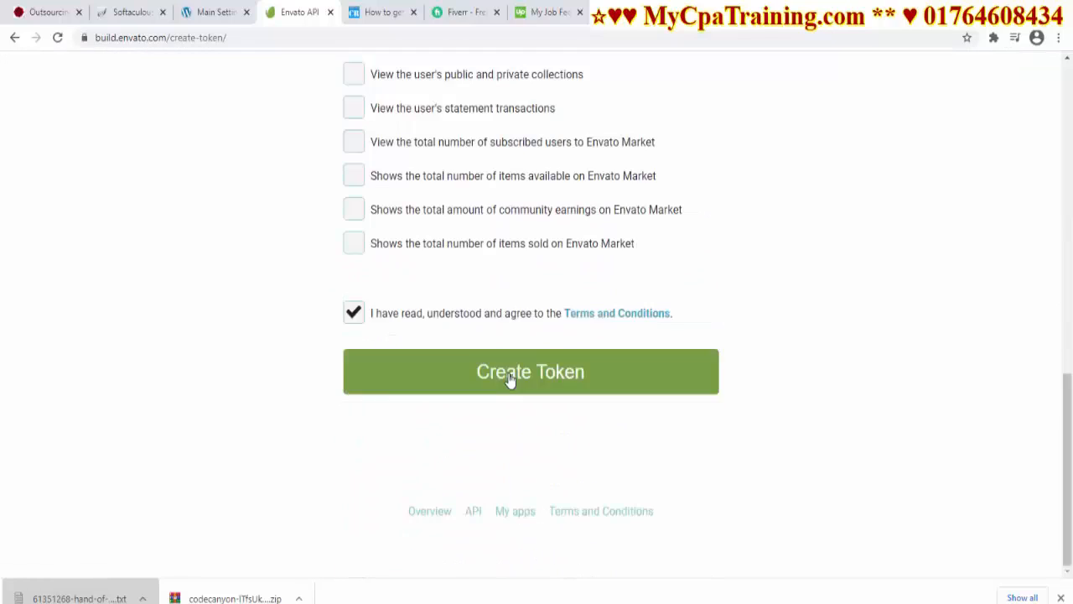
click(511, 380)
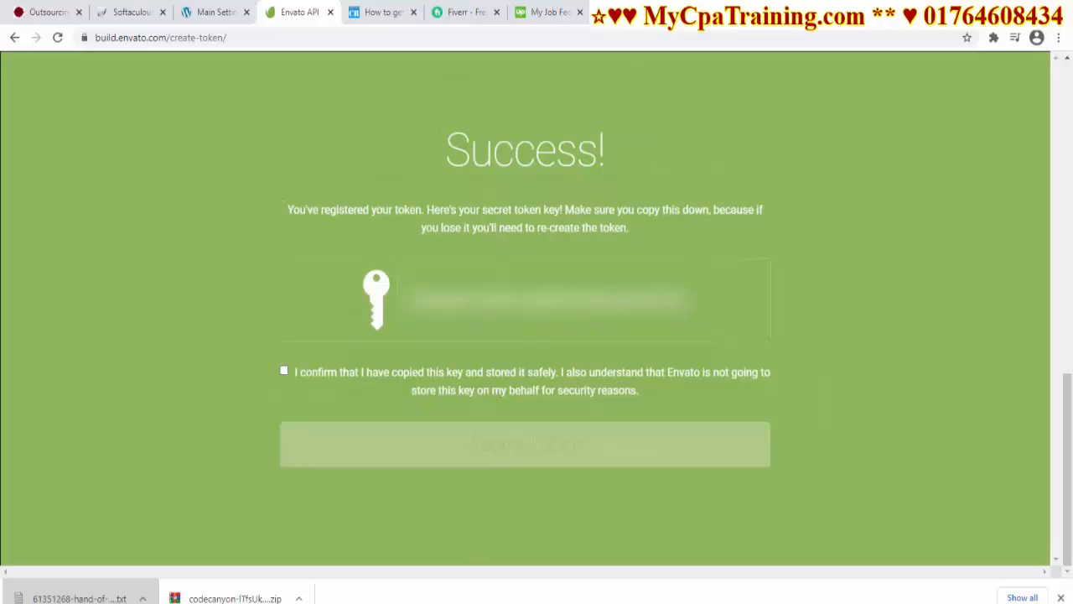
Step: Copy the generated secret token key into the Envato Authorization Token field of the Hand of Midas settings and save it
double_click(526, 300)
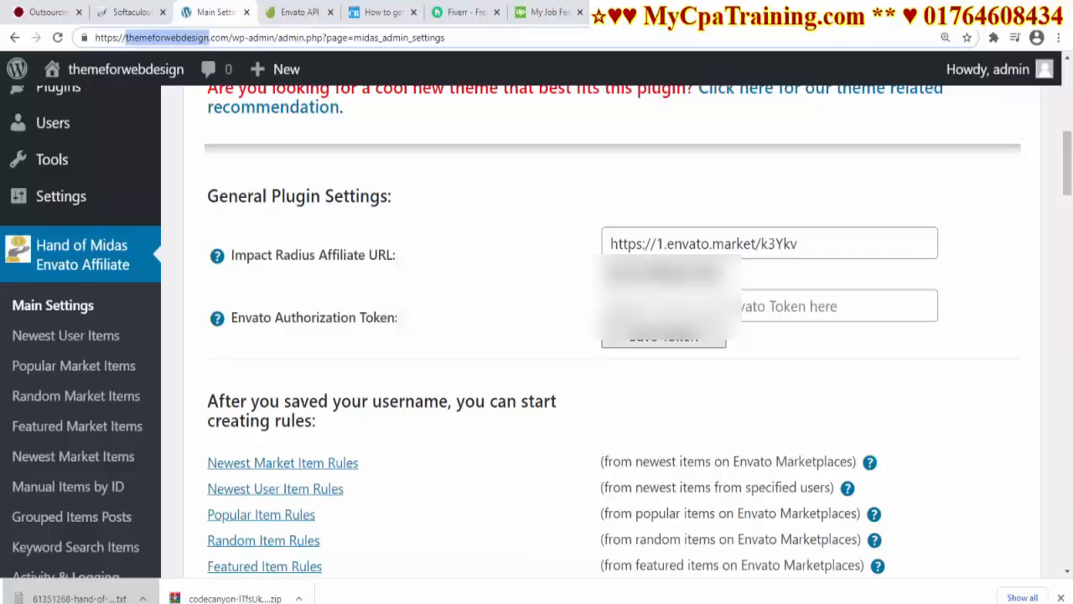
click(510, 311)
key(ctrl+v)
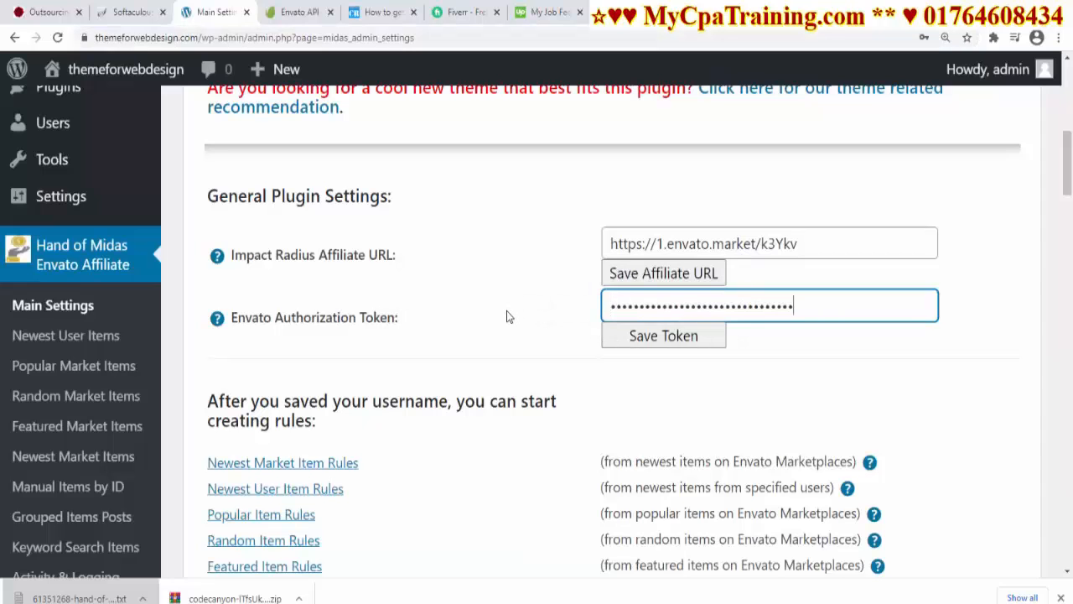
click(644, 339)
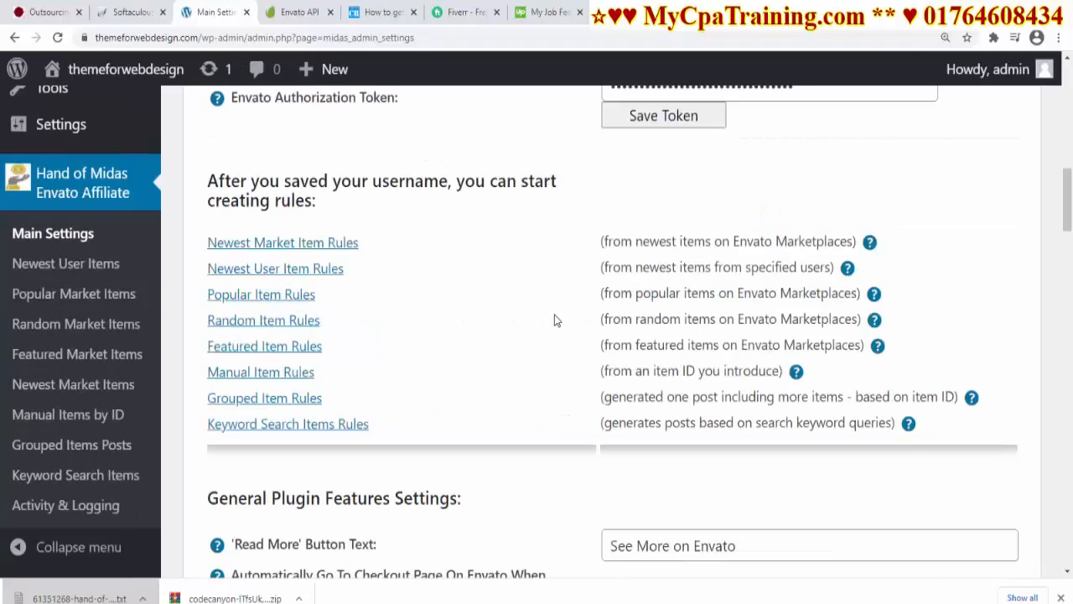
Step: Set Automatically Add Referral to All Links to All Content in the General Plugin Features Settings and save the settings
scroll(554, 321, down, 3)
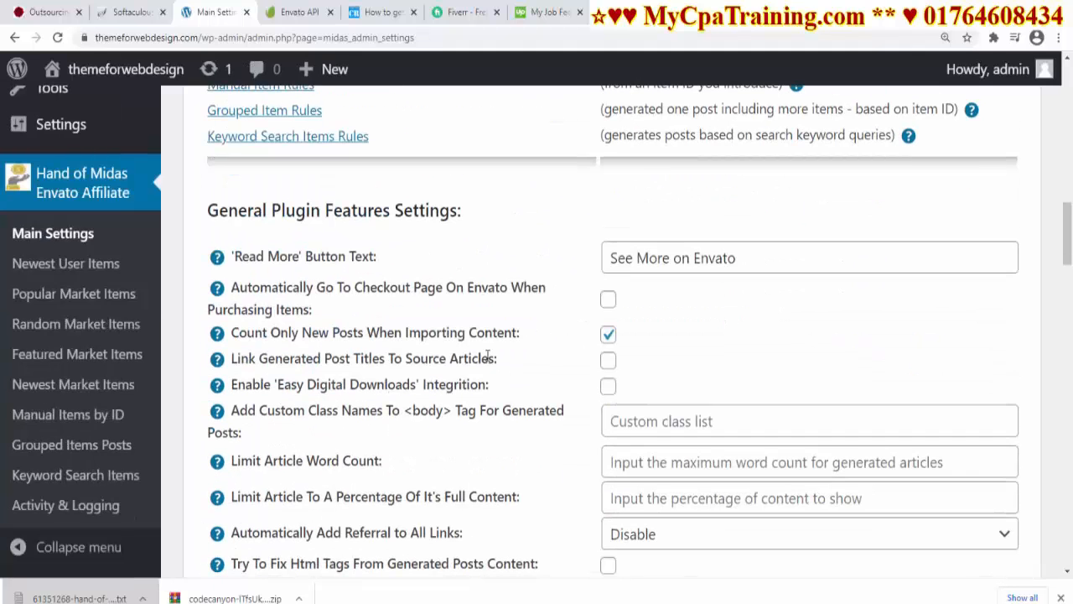
scroll(587, 410, down, 2)
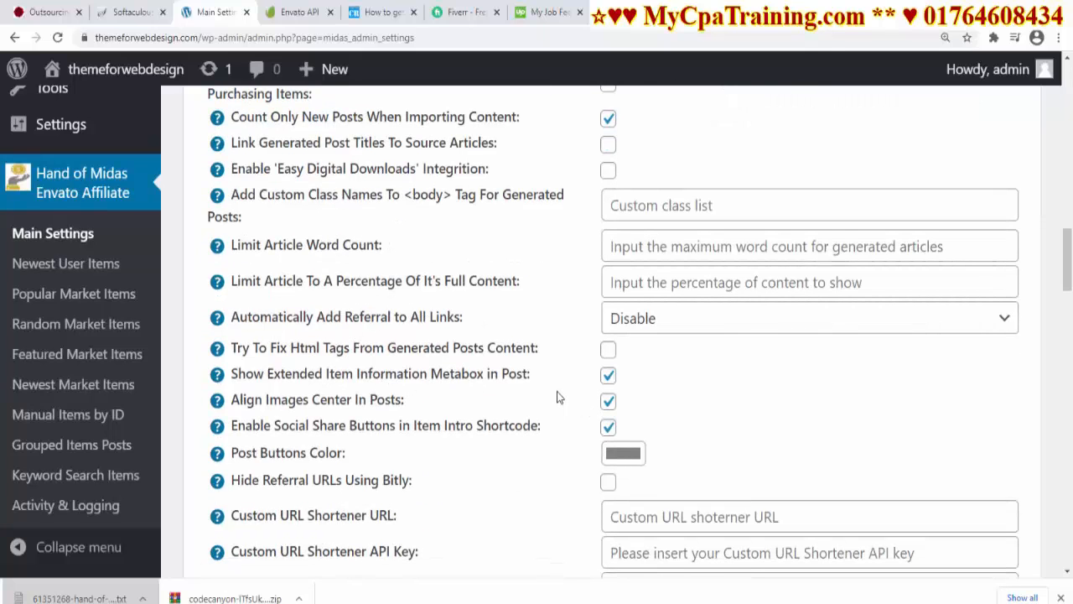
scroll(559, 396, down, 10)
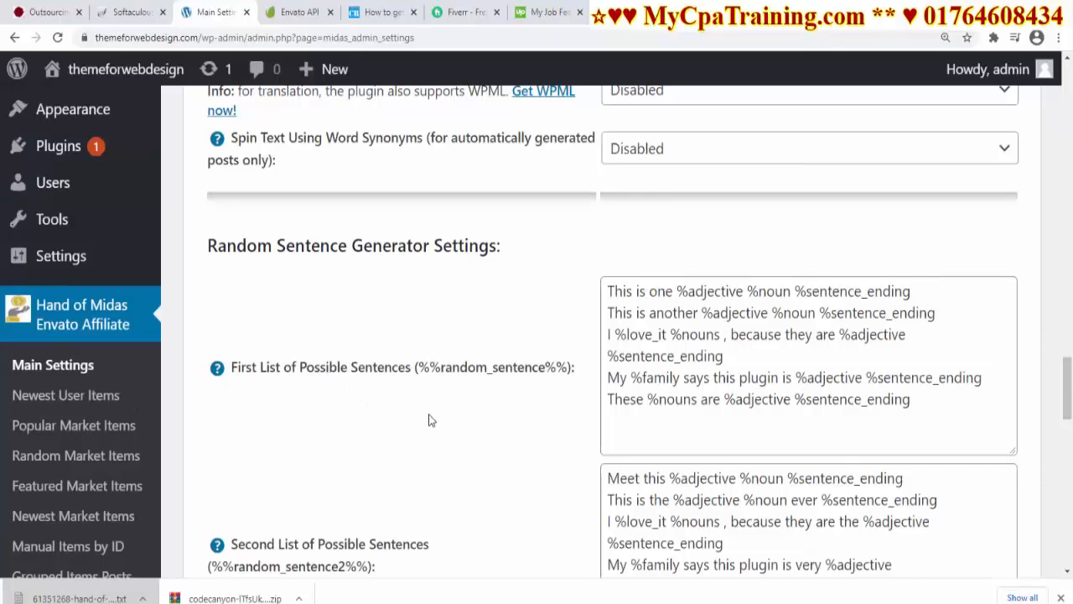
scroll(429, 420, down, 4)
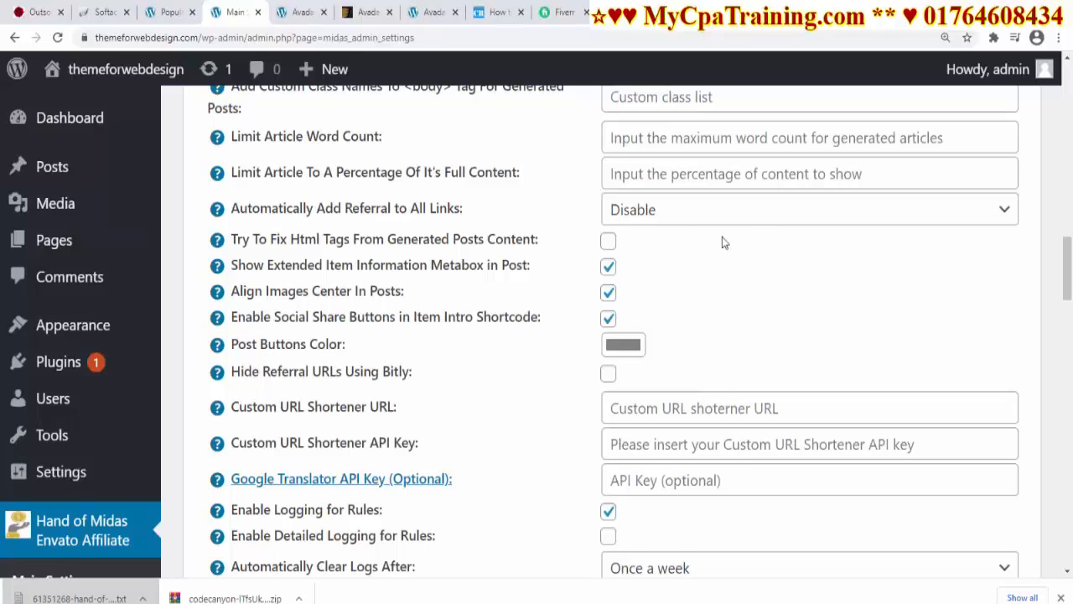
click(743, 211)
click(629, 301)
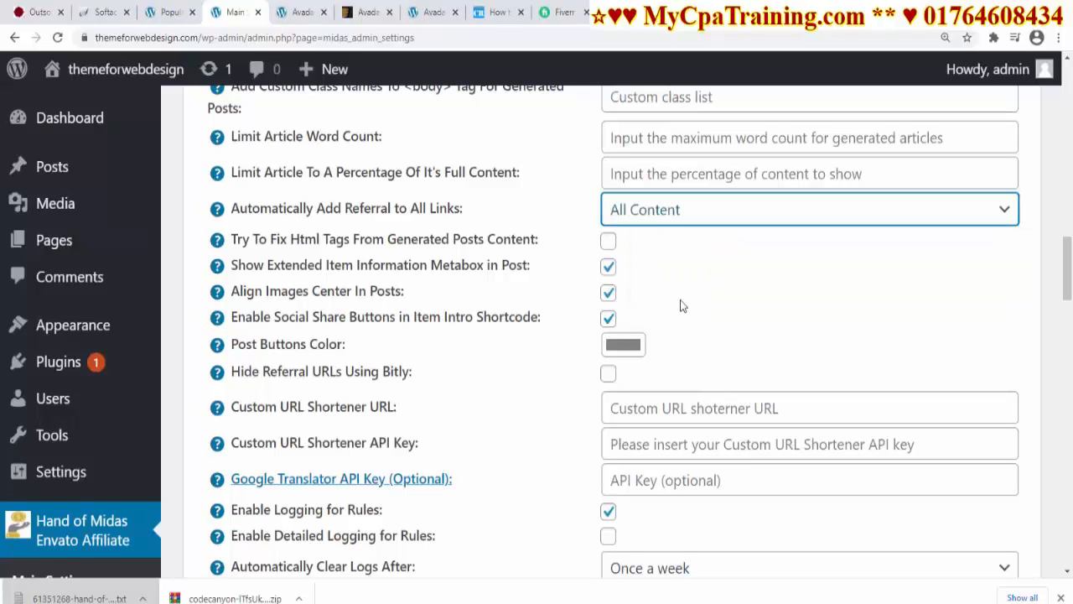
scroll(637, 335, down, 3)
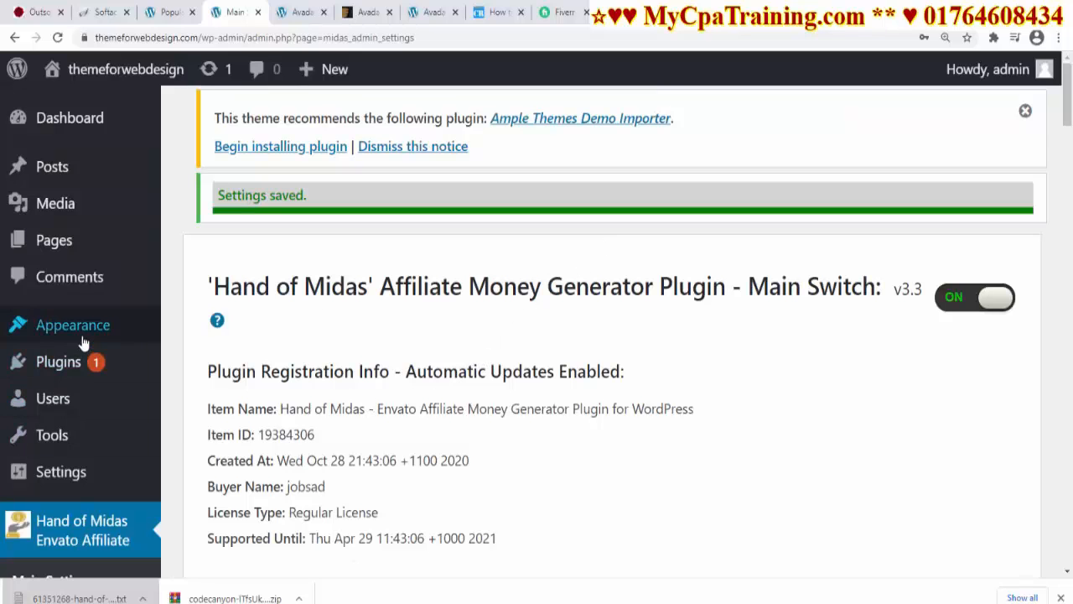
Step: Add and save an active Popular Market Items rule for ThemeForest with the Last 3 Months type, keeping 24 hours and 10 posts
scroll(72, 436, down, 3)
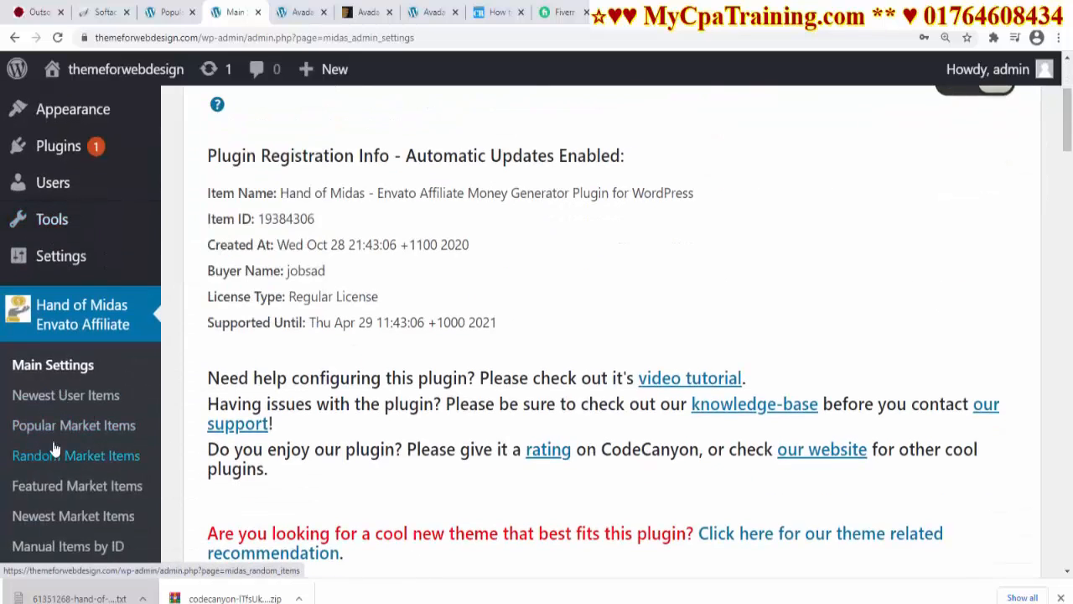
click(100, 429)
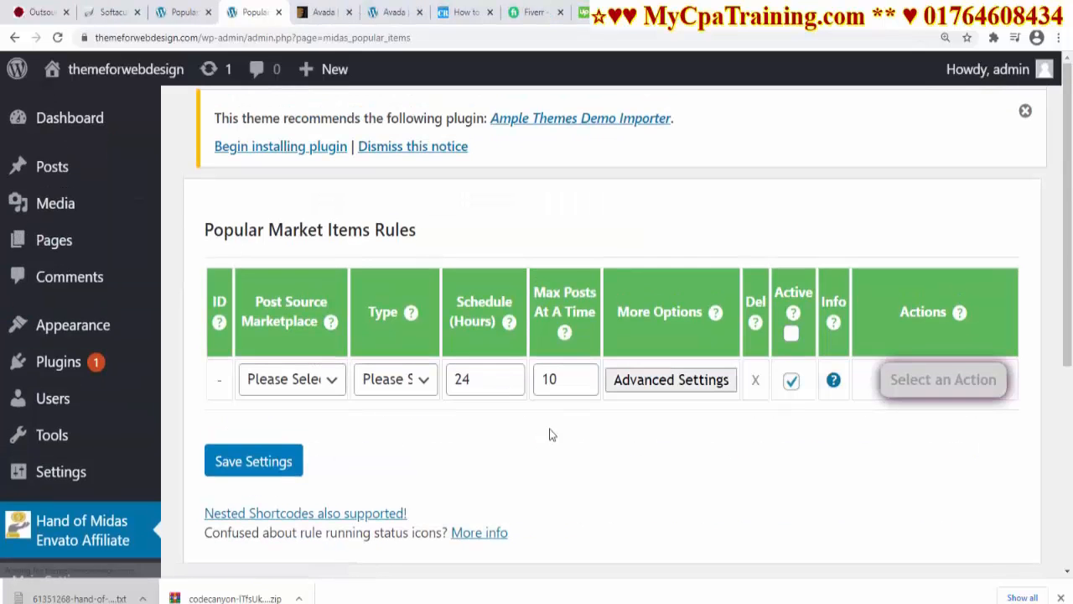
scroll(550, 432, down, 2)
click(340, 231)
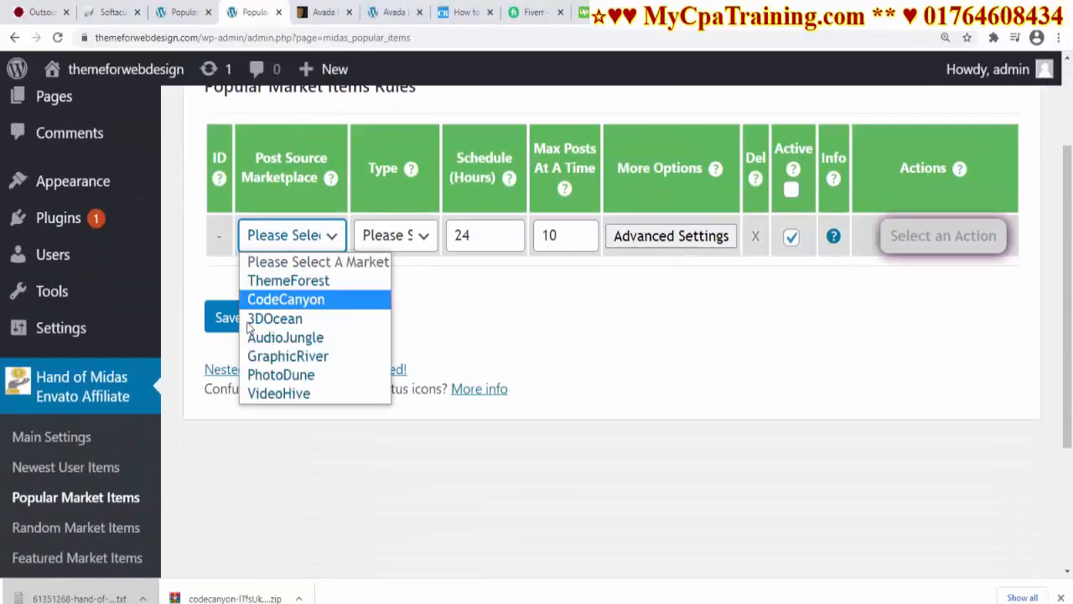
click(288, 280)
click(412, 237)
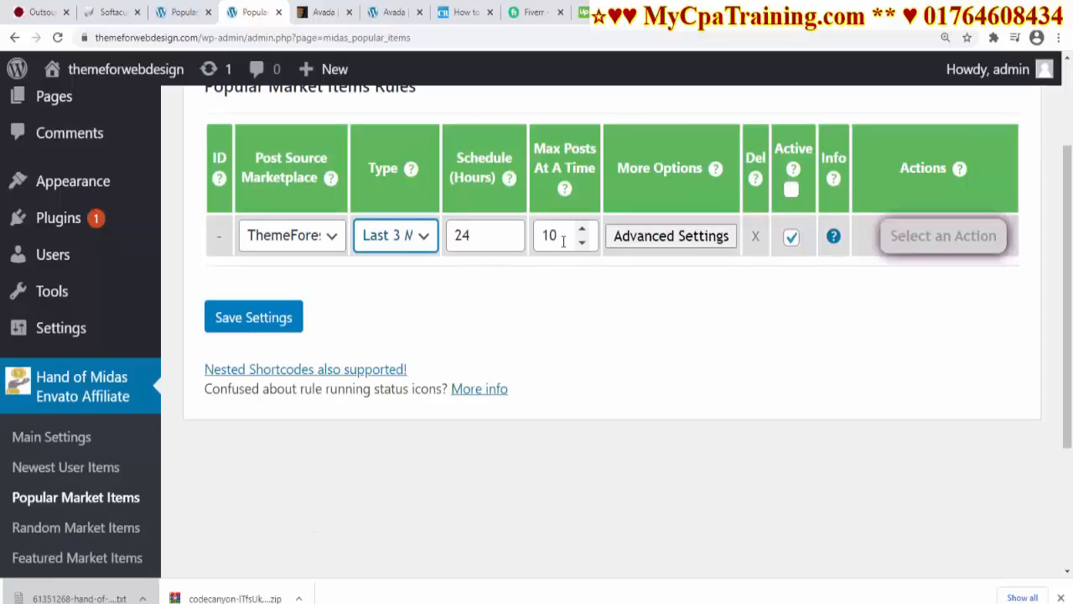
click(792, 189)
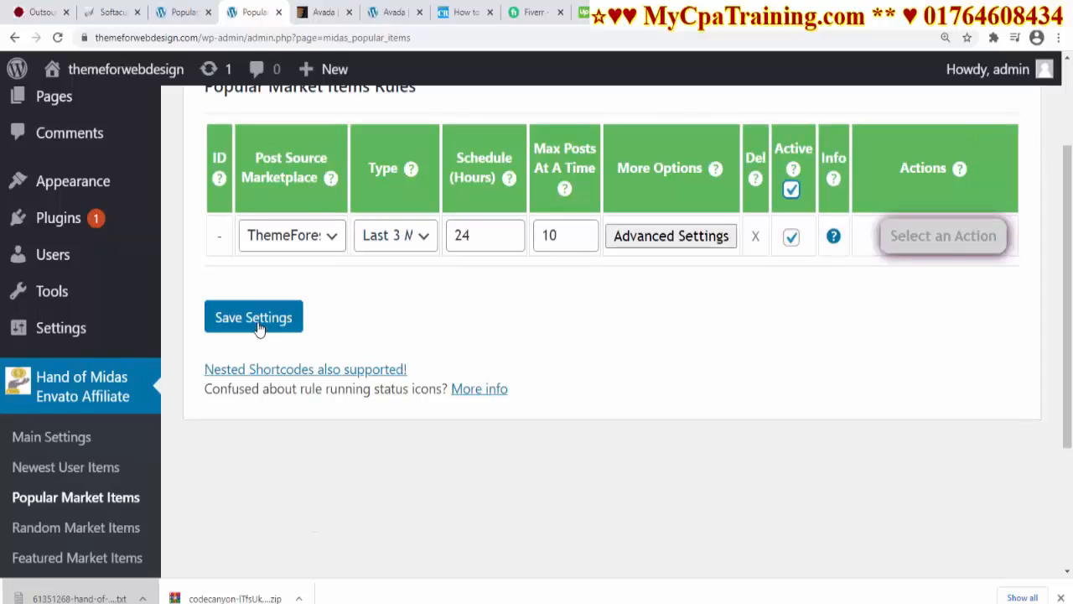
click(255, 324)
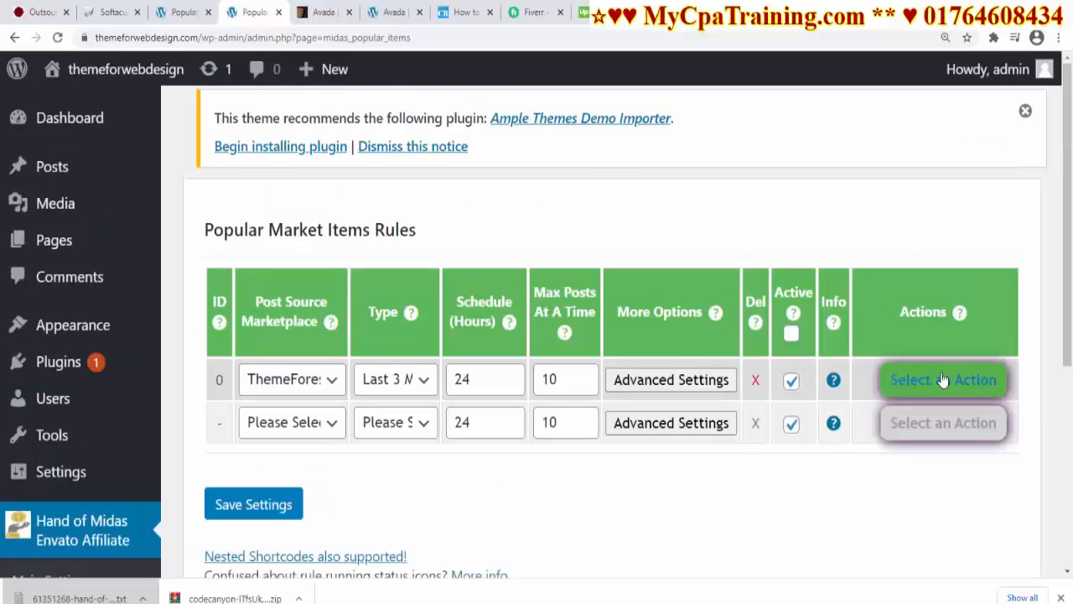
Step: Run the saved ThemeForest popular items rule now and accept the confirmation
click(921, 382)
click(855, 429)
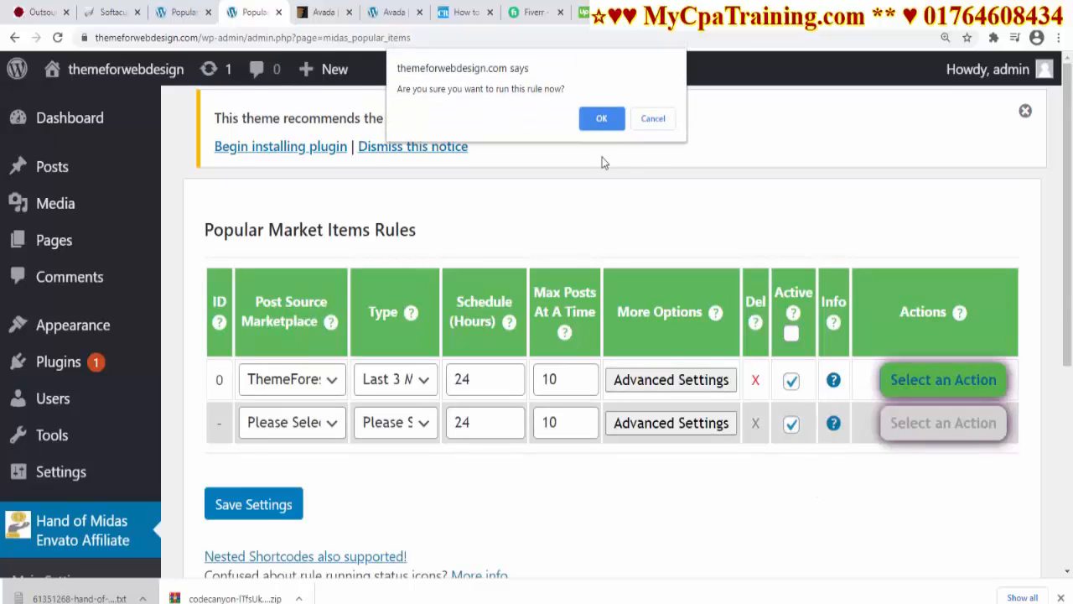
click(600, 120)
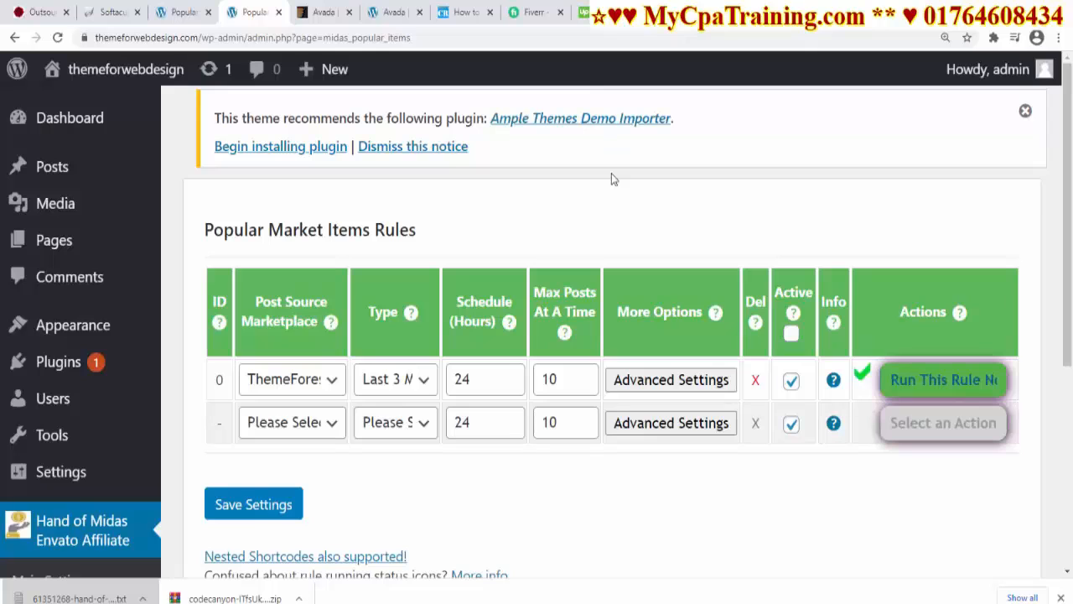
Step: Open the list of all posts in a new tab and review the posts imported by Hand of Midas
right_click(54, 167)
click(100, 182)
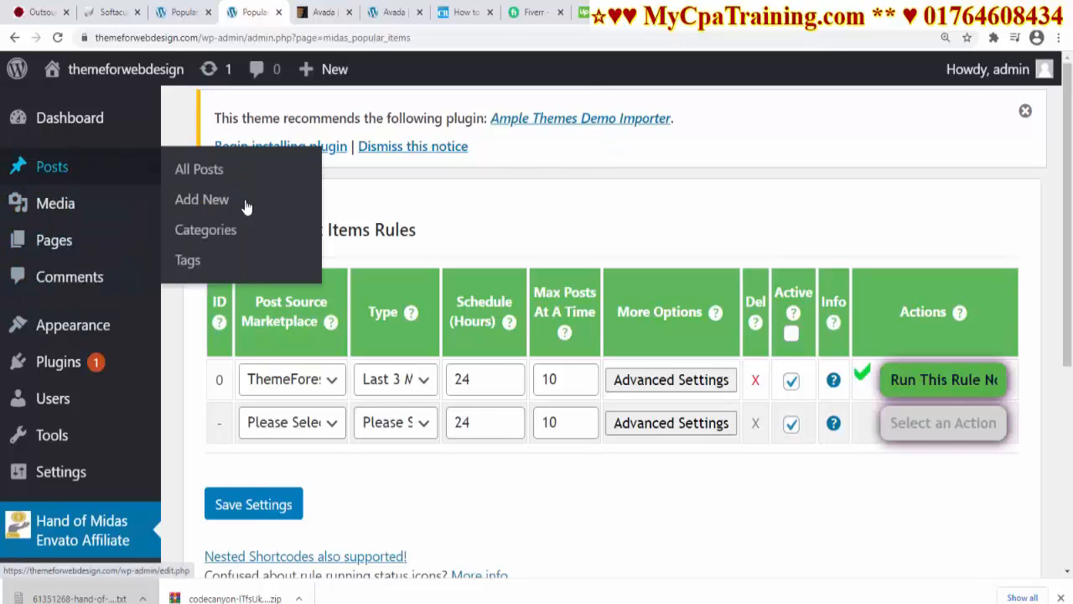
click(299, 11)
scroll(525, 369, down, 6)
scroll(523, 367, down, 10)
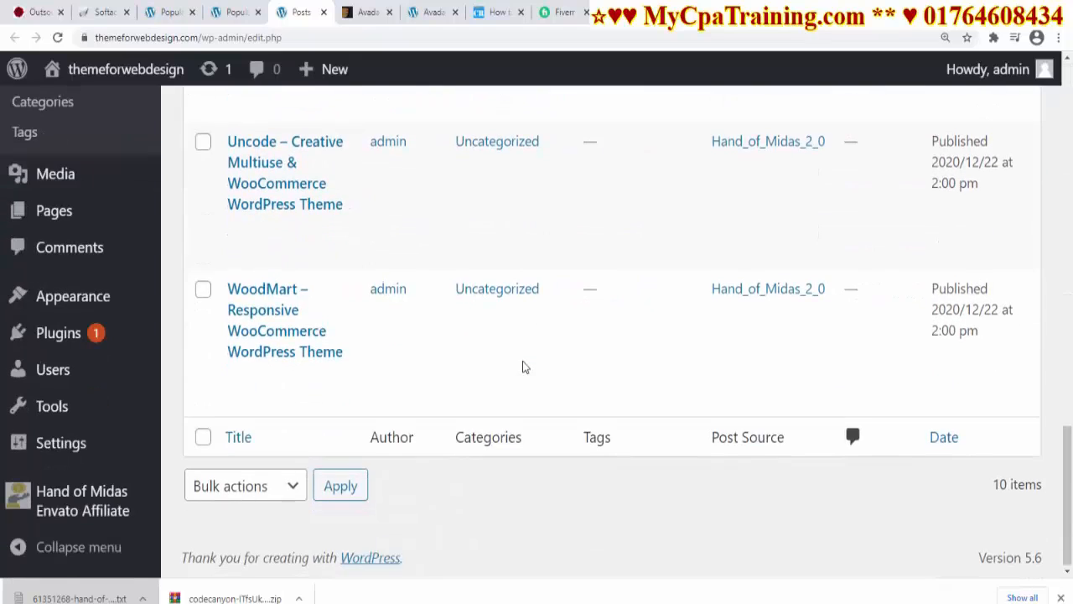
scroll(521, 356, up, 9)
scroll(520, 356, down, 5)
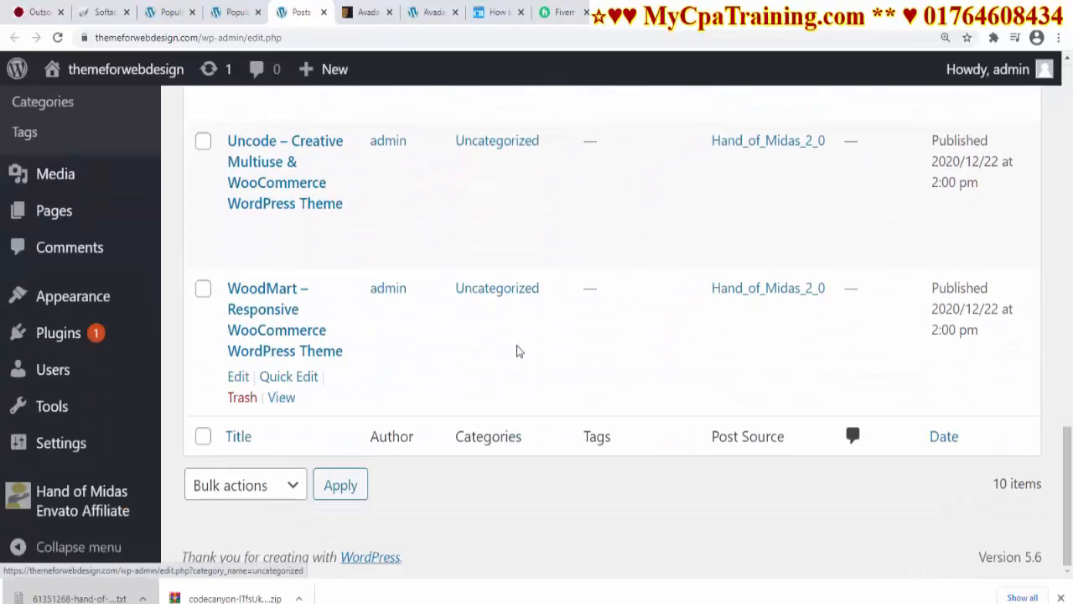
Step: View the WoodMart – Responsive WooCommerce WordPress Theme post in a new tab and look through its content
right_click(282, 397)
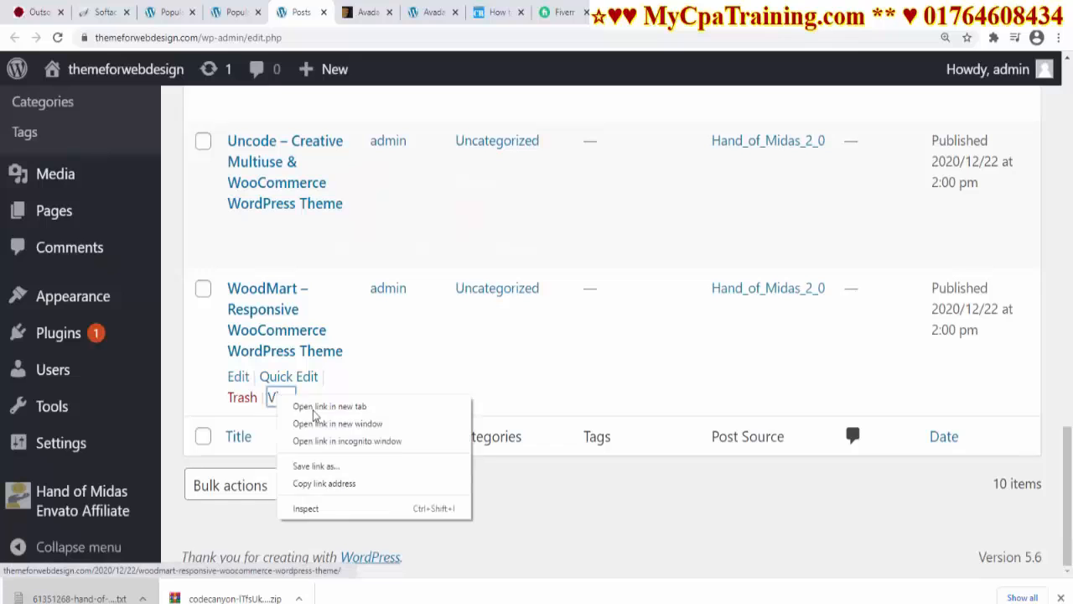
click(320, 406)
click(343, 10)
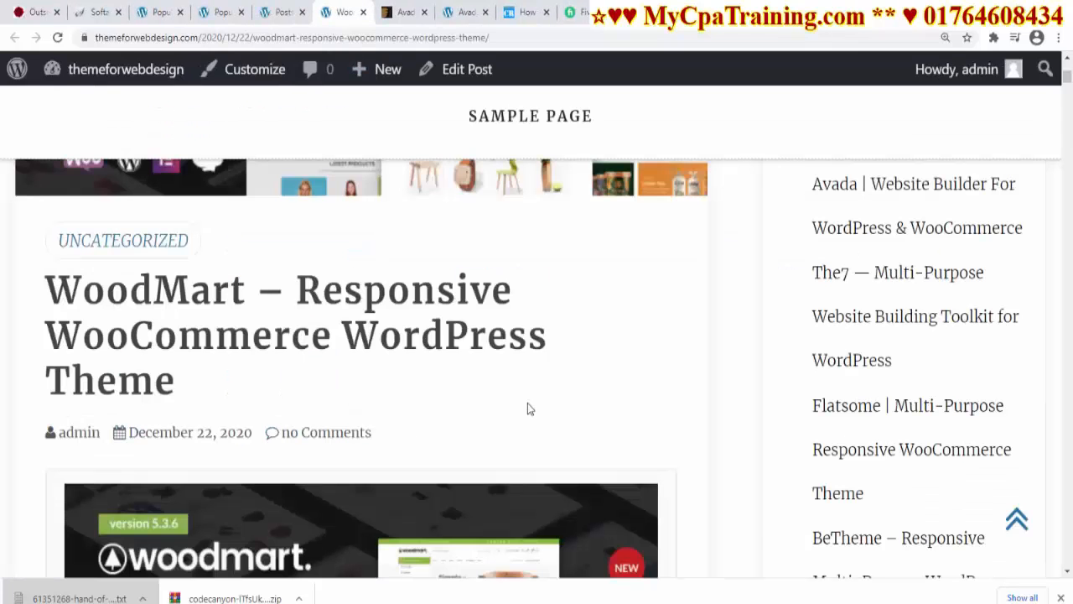
scroll(527, 404, down, 4)
scroll(527, 407, down, 8)
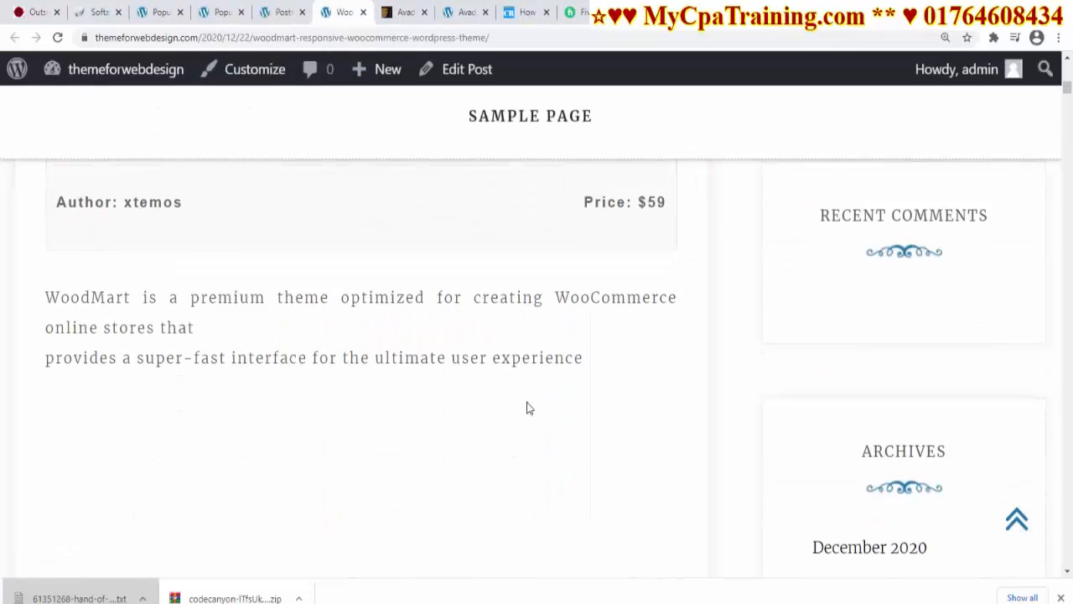
Step: Follow the WoodMart post's Buy Now link and check the affiliate ID in the ThemeForest item page's address
scroll(525, 402, up, 6)
scroll(522, 400, down, 2)
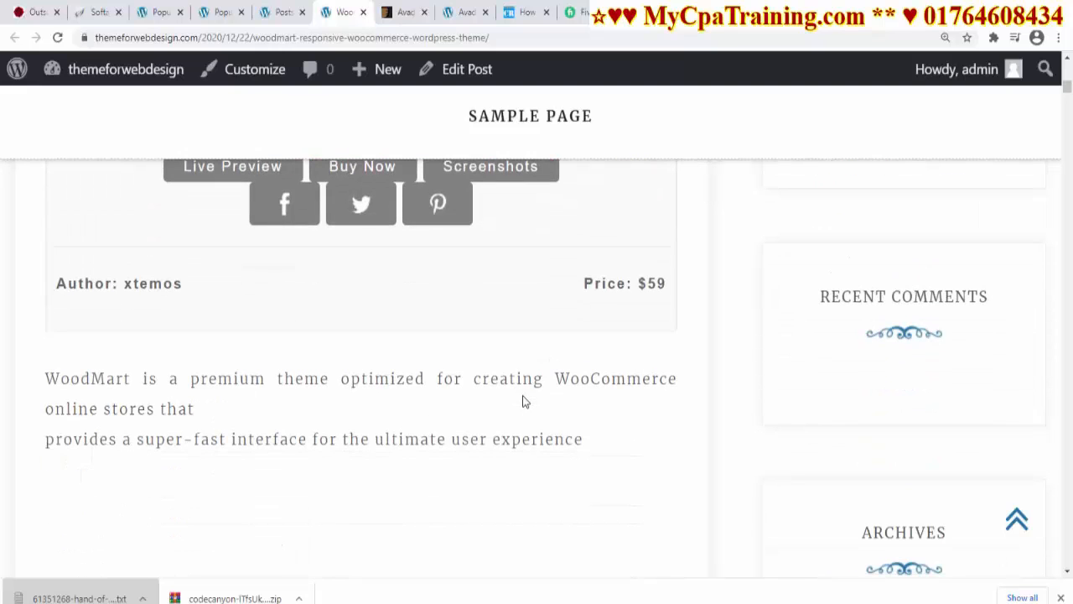
scroll(407, 422, up, 6)
scroll(409, 420, down, 6)
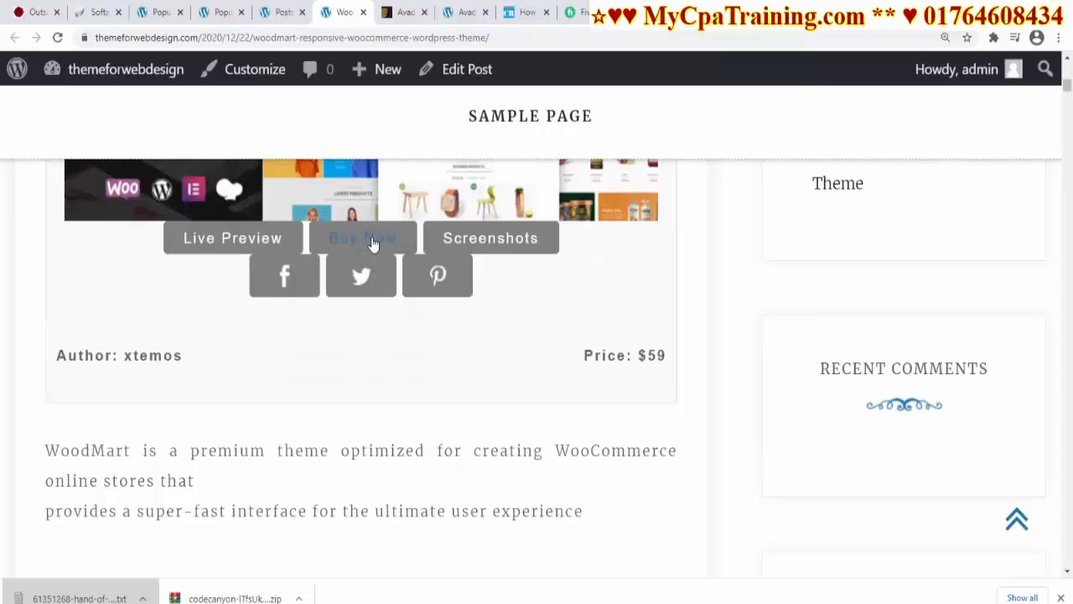
click(371, 242)
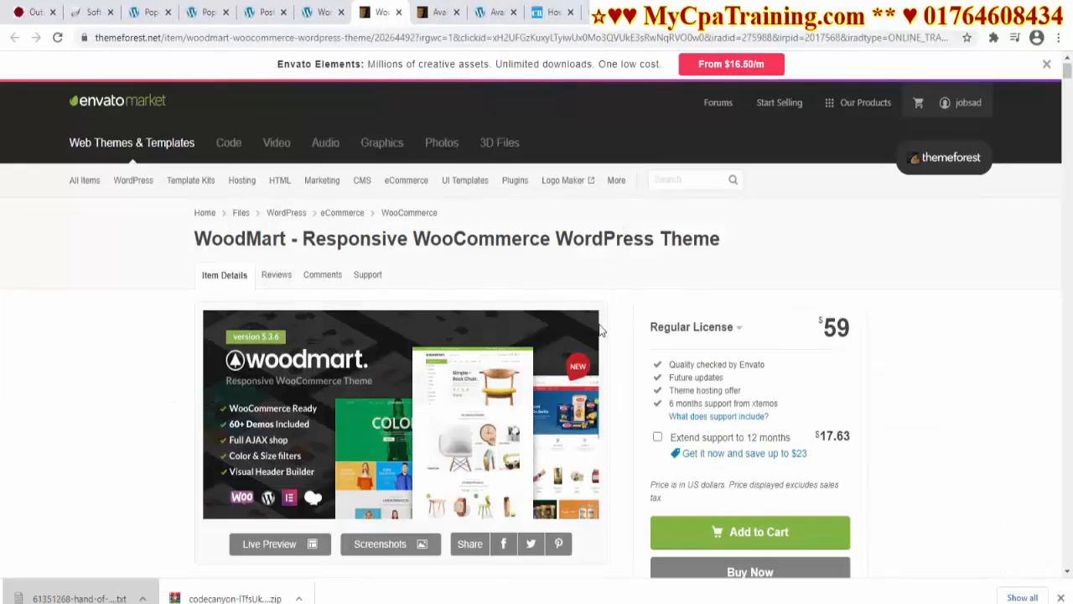
scroll(597, 317, down, 8)
scroll(732, 211, up, 7)
scroll(732, 211, up, 1)
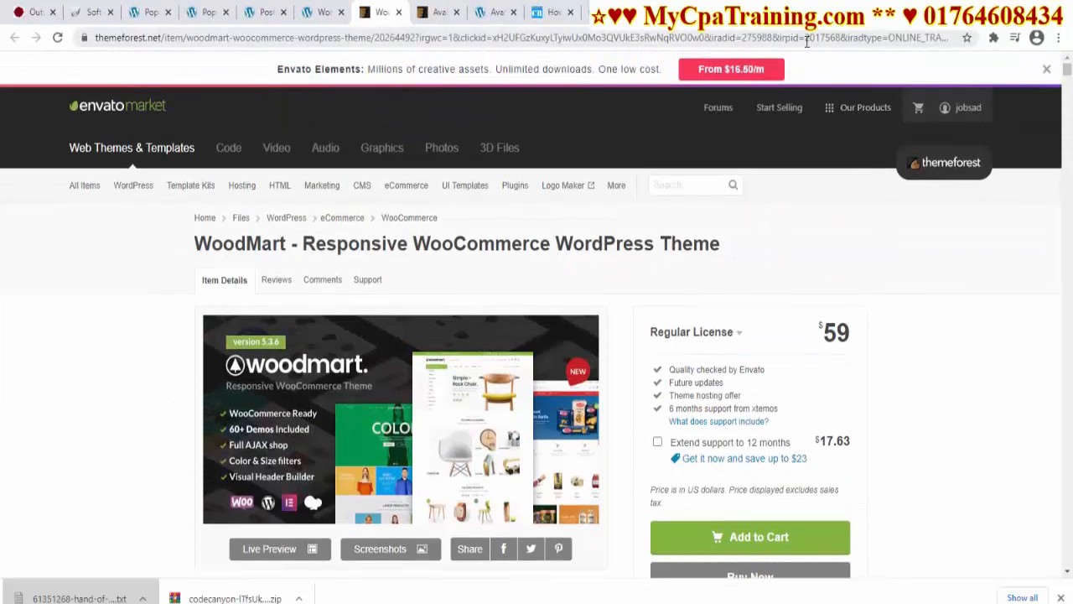
drag(806, 41, 826, 41)
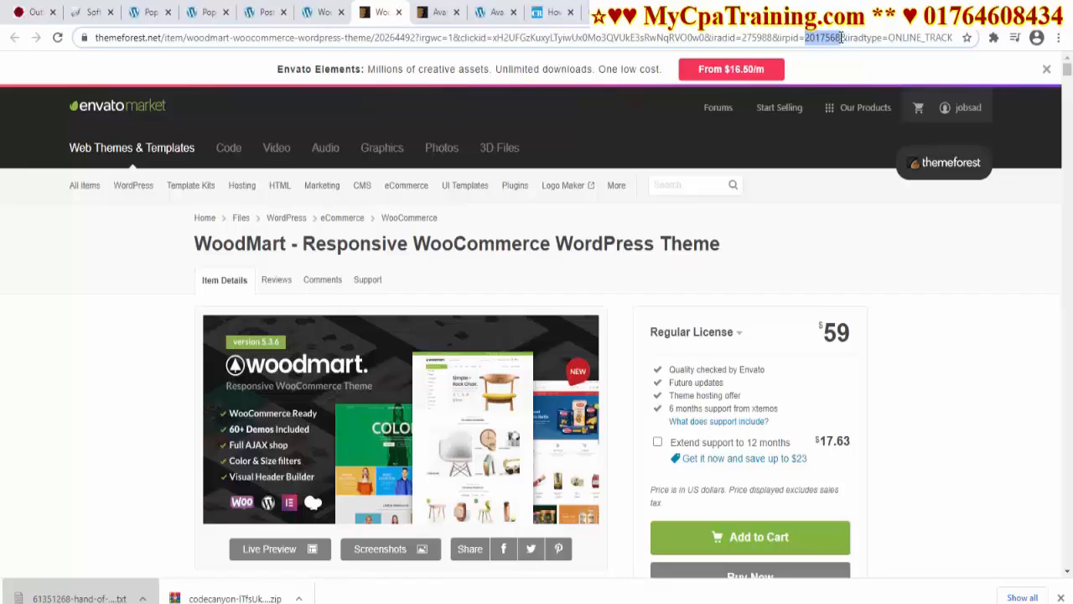
Step: Return to the WoodMart post and look through the rest of its imported description, including the Feature List
key(ctrl+shift+Tab)
scroll(464, 409, down, 10)
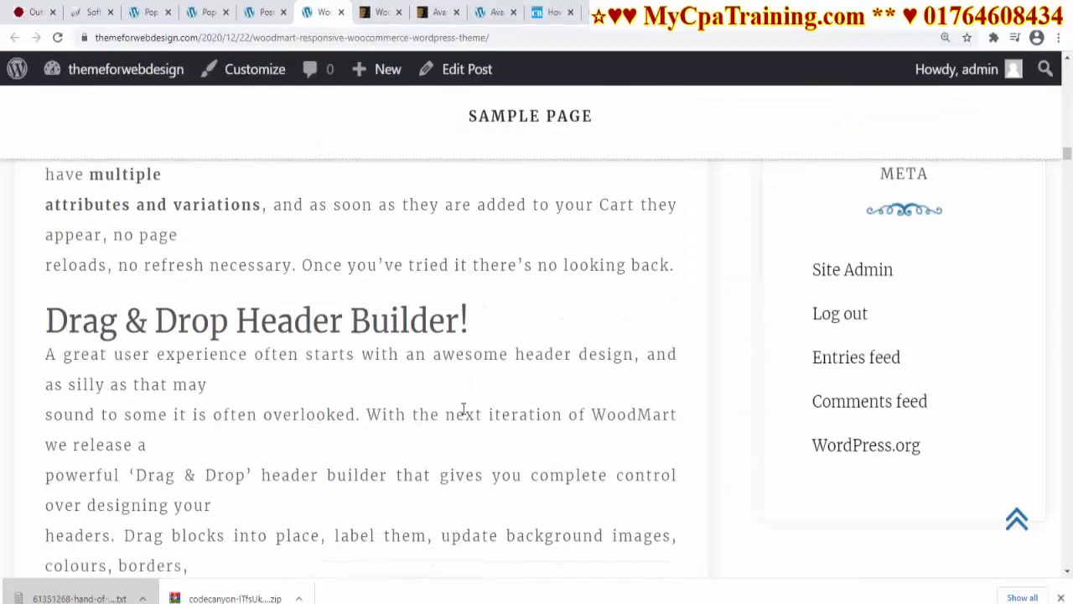
scroll(464, 409, down, 15)
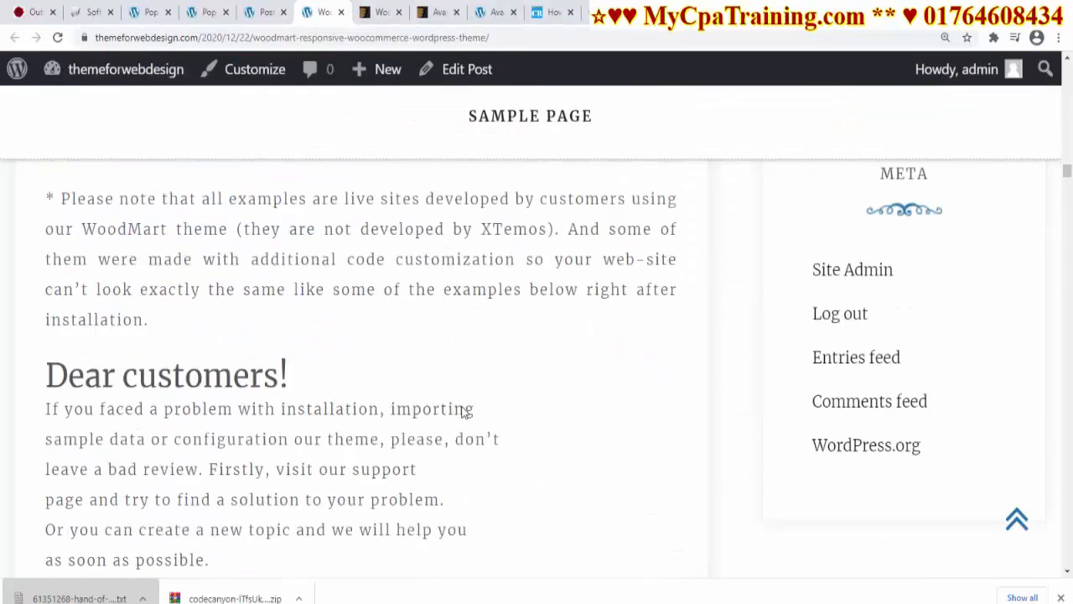
scroll(461, 398, down, 15)
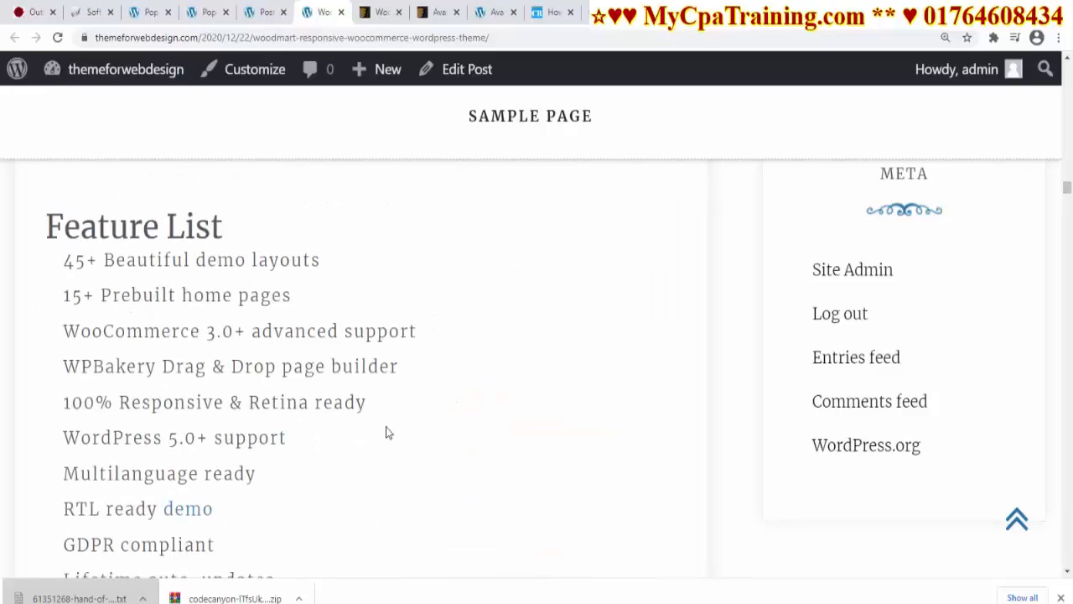
scroll(411, 429, down, 20)
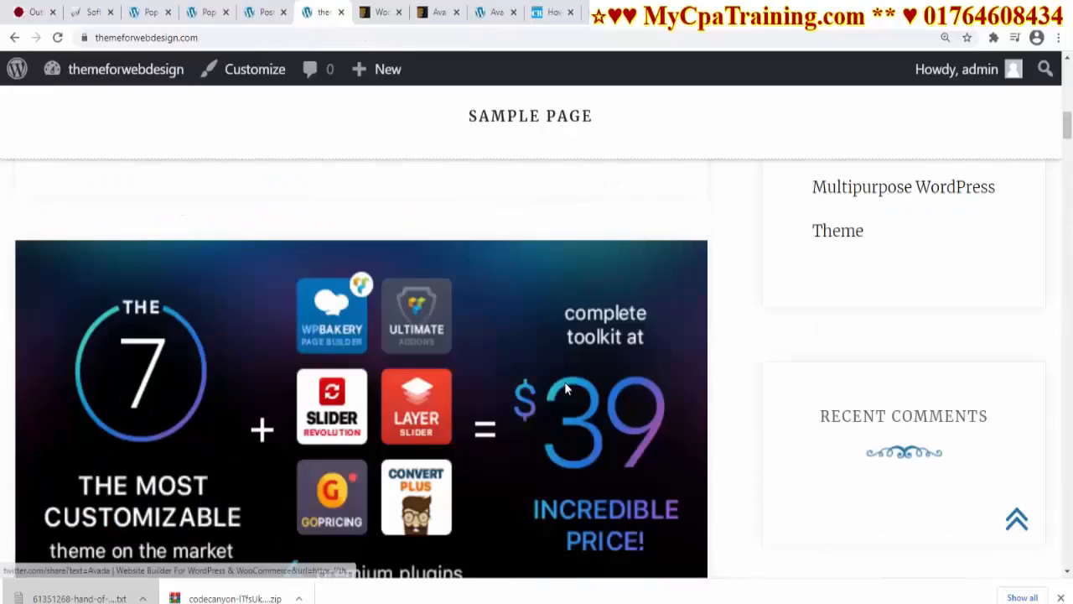
Step: Look through the automatically generated theme posts on the themeforwebdesign.com home page
scroll(564, 384, down, 10)
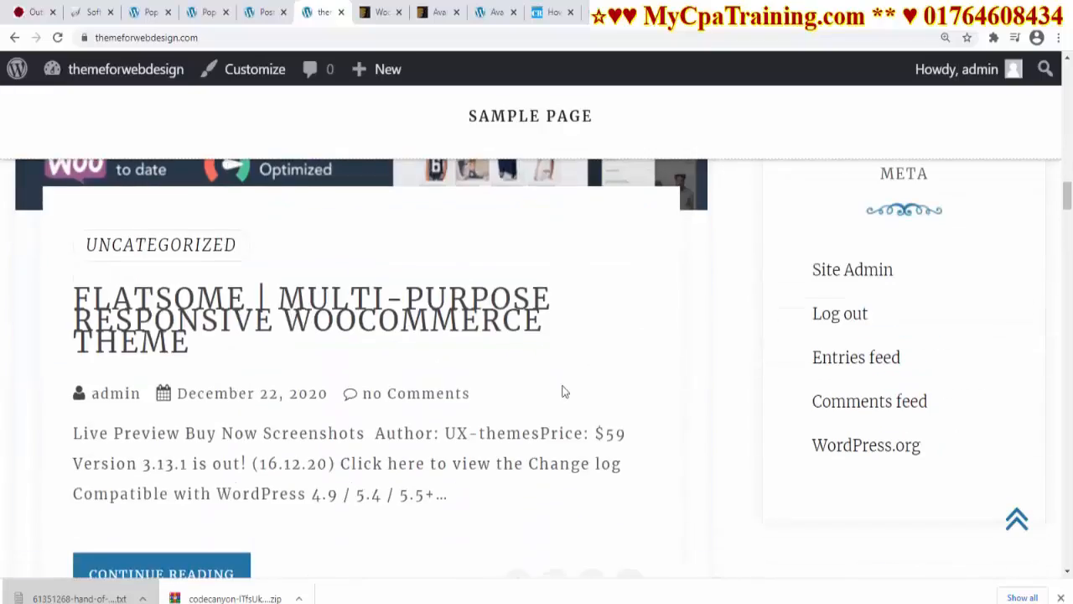
scroll(561, 390, up, 10)
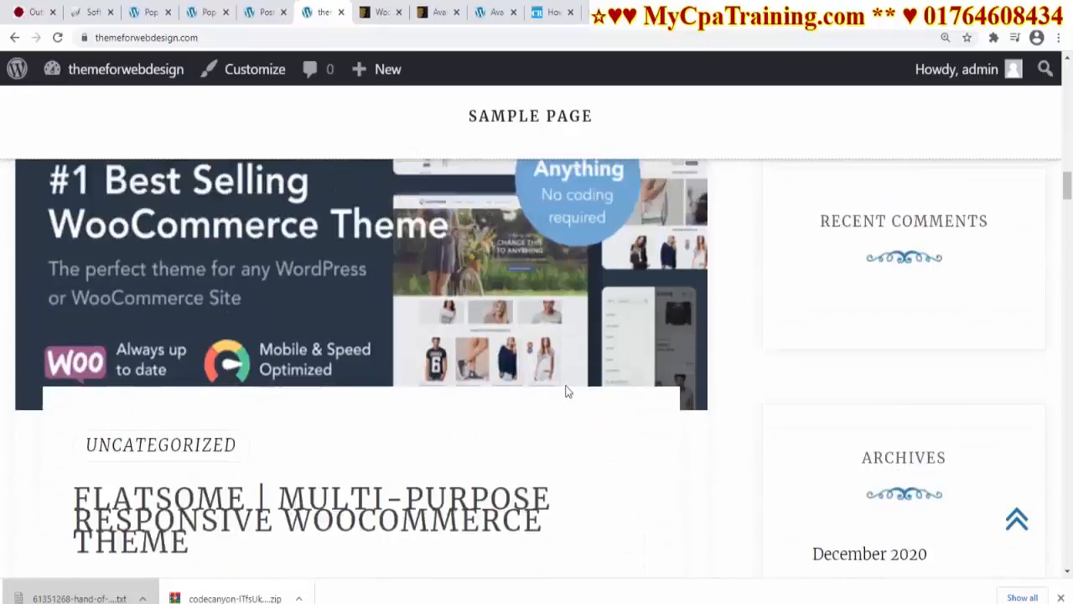
scroll(571, 375, up, 5)
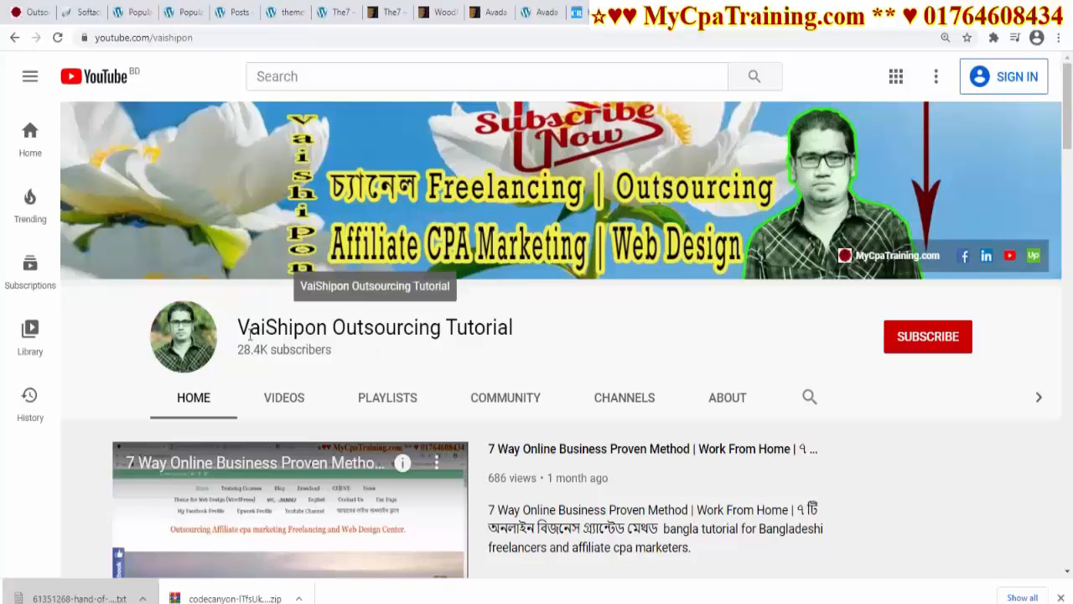
Step: Highlight the first word of the YouTube channel's name, and view the next slide on the mycpatraining.com home page
drag(239, 329, 328, 329)
click(702, 352)
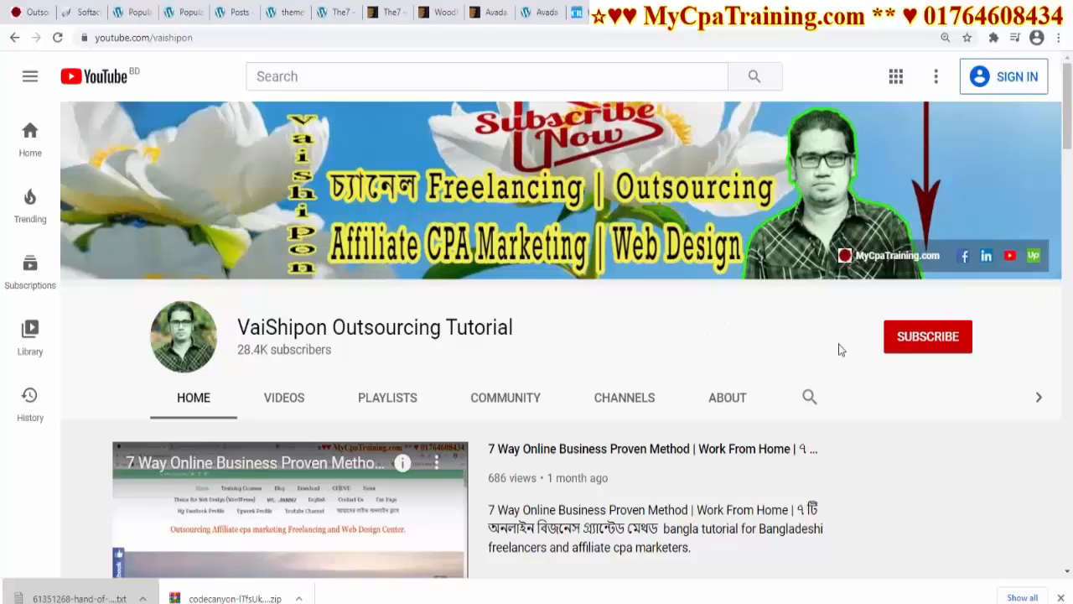
click(29, 12)
click(1036, 346)
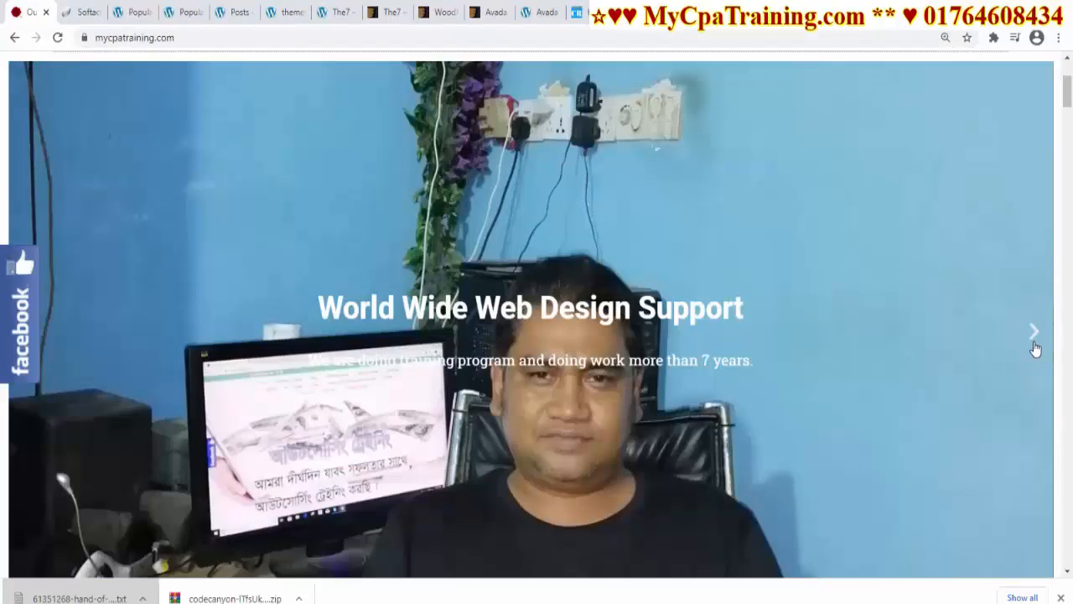